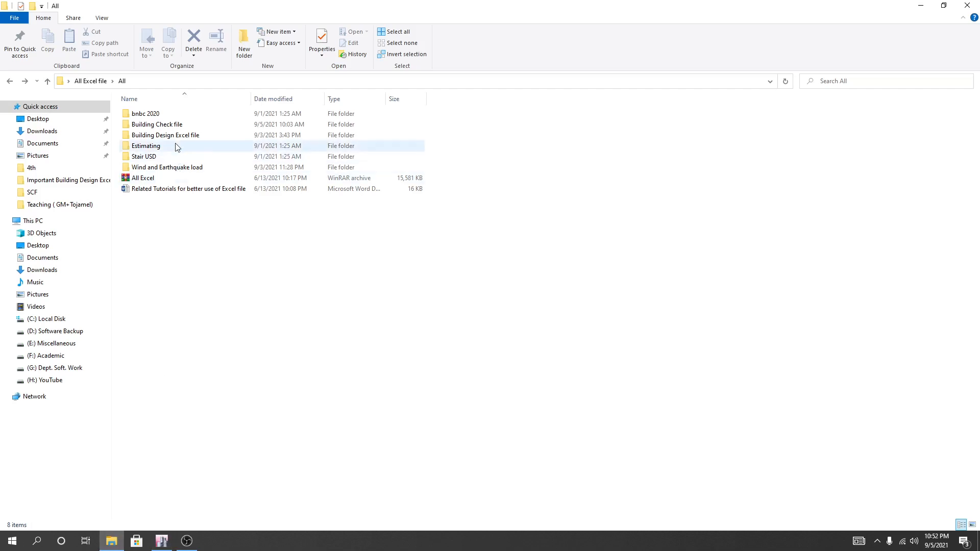
# Open the Torsional Irregularity workbook from the Building Check file folder and maximize its window.
pyautogui.doubleClick(161, 127)
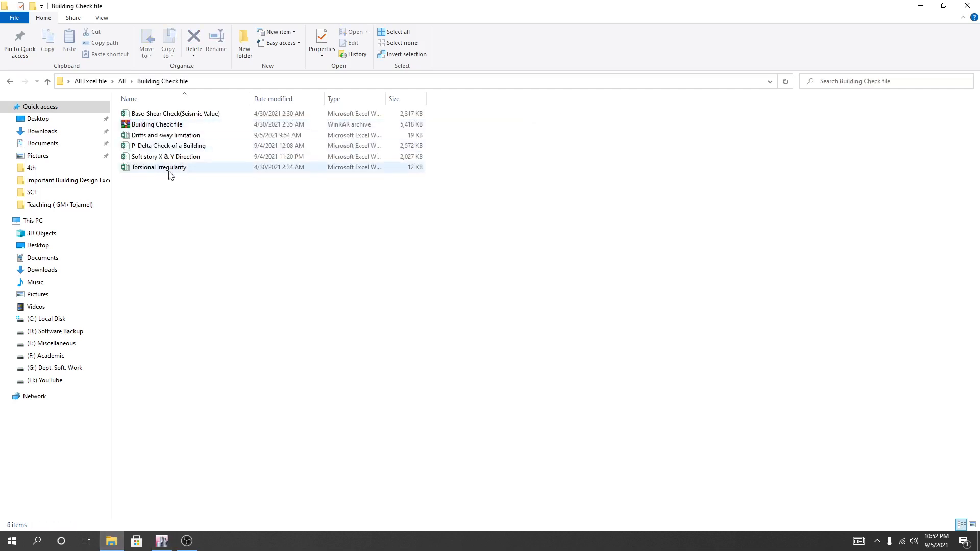
pyautogui.click(144, 173)
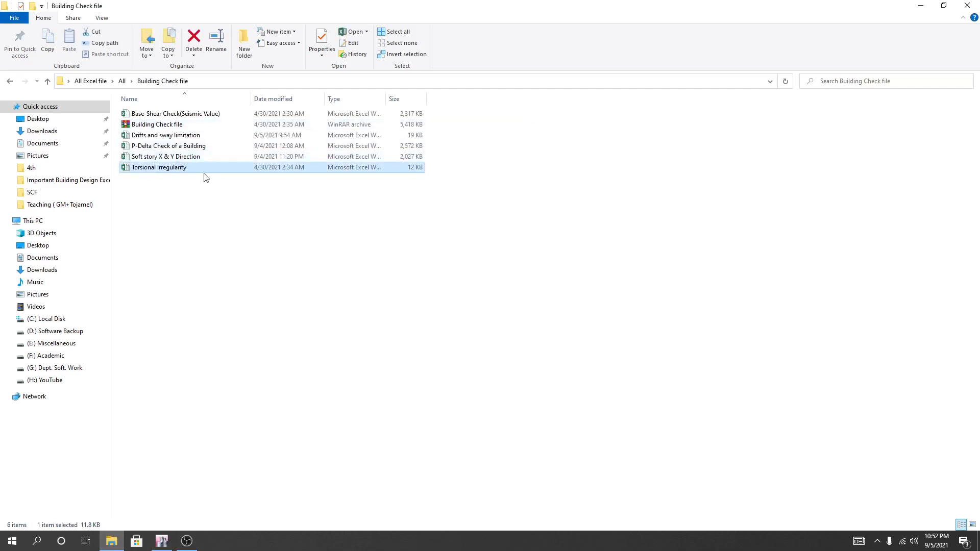
pyautogui.doubleClick(164, 170)
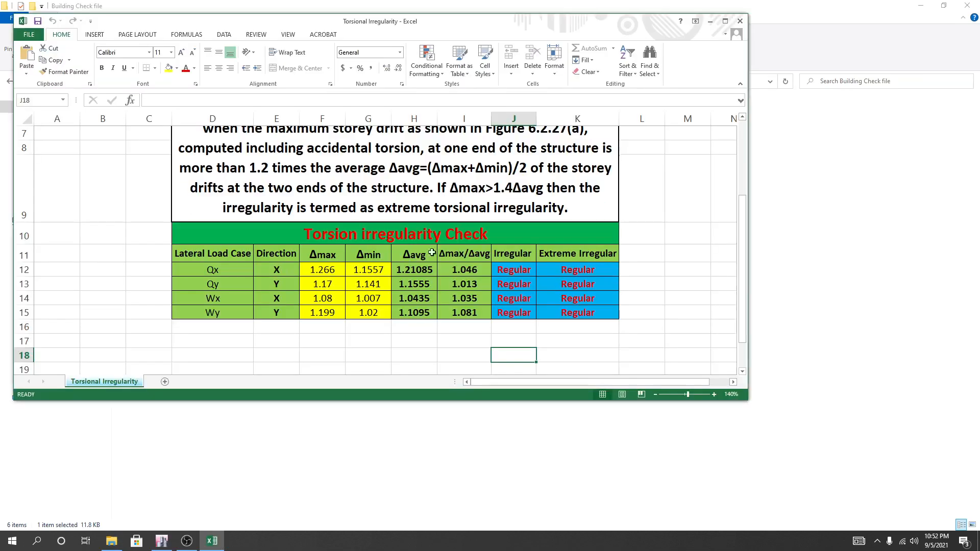
pyautogui.scroll(1, 566, 170)
pyautogui.click(725, 22)
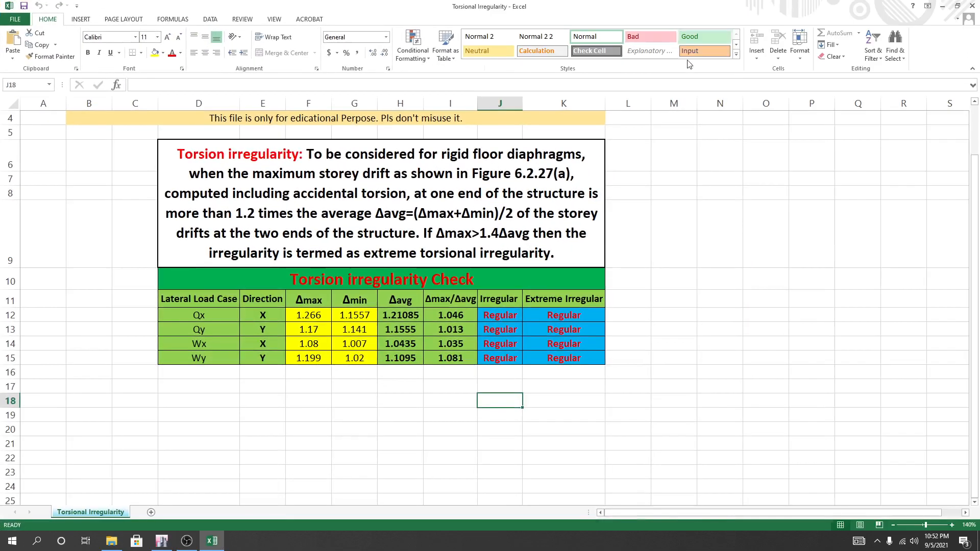
# Review the torsion irregularity definition and the check table listing Δmax, Δmin and Δavg for each lateral load case.
pyautogui.scroll(1, 429, 458)
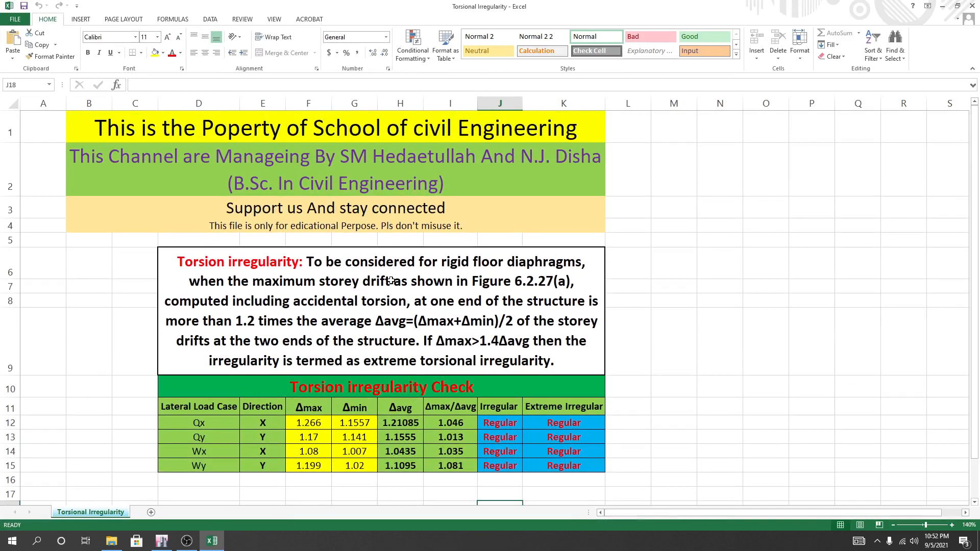
pyautogui.scroll(-1, 393, 286)
pyautogui.scroll(1, 419, 307)
pyautogui.scroll(-1, 359, 358)
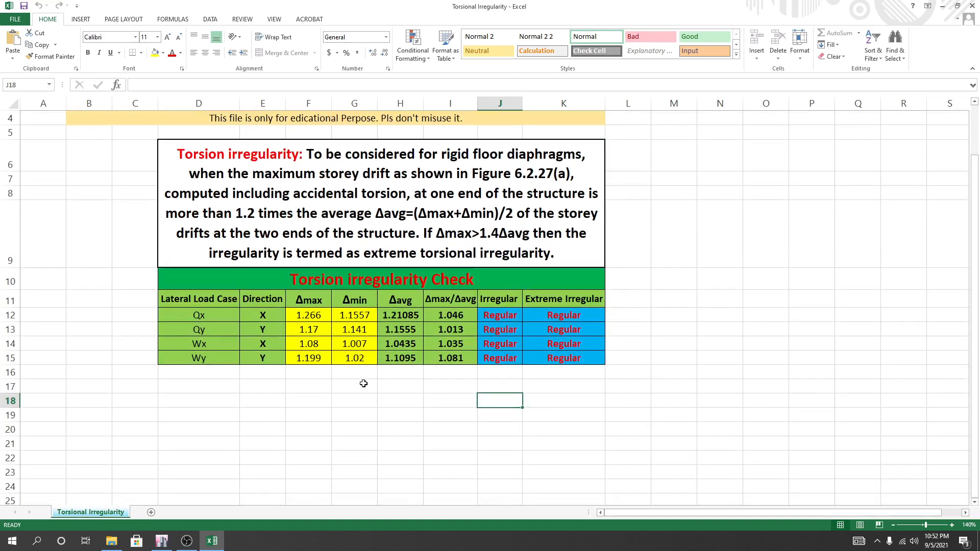
pyautogui.scroll(1, 363, 383)
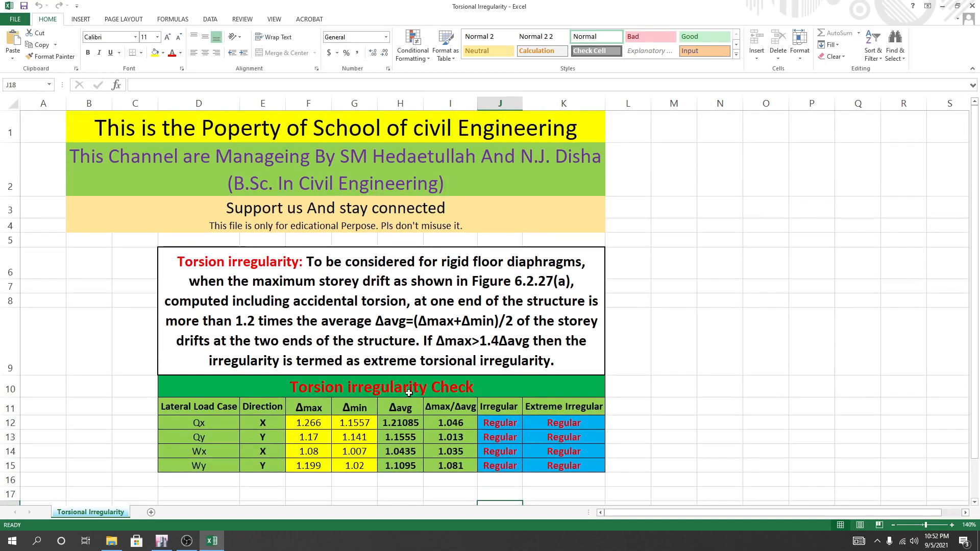
pyautogui.click(383, 489)
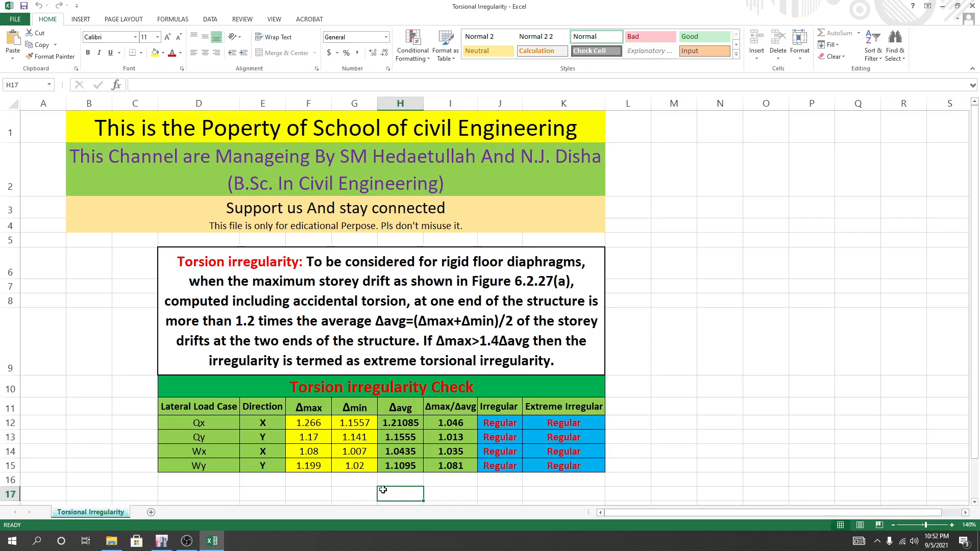
# Switch to the ETABS model and display the Story5 plan view.
pyautogui.click(161, 540)
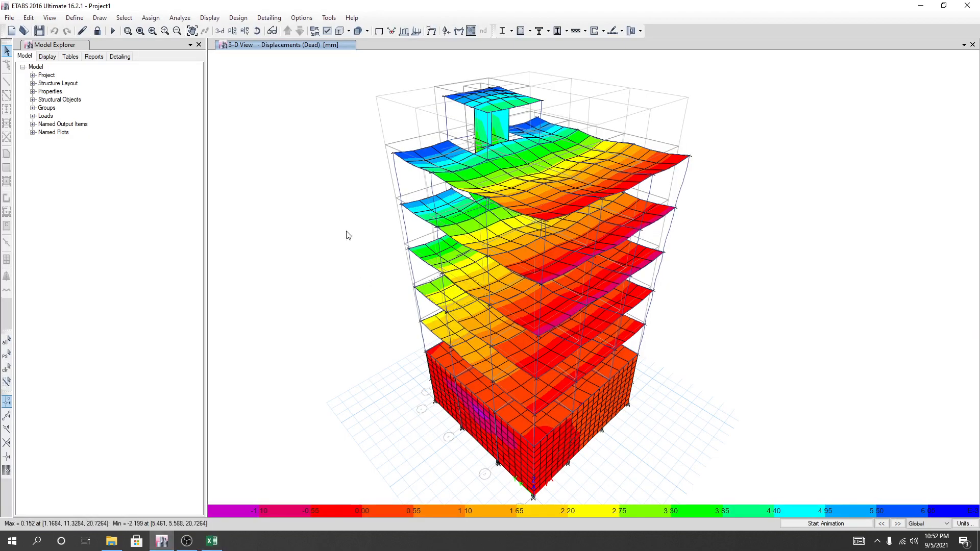
pyautogui.click(232, 30)
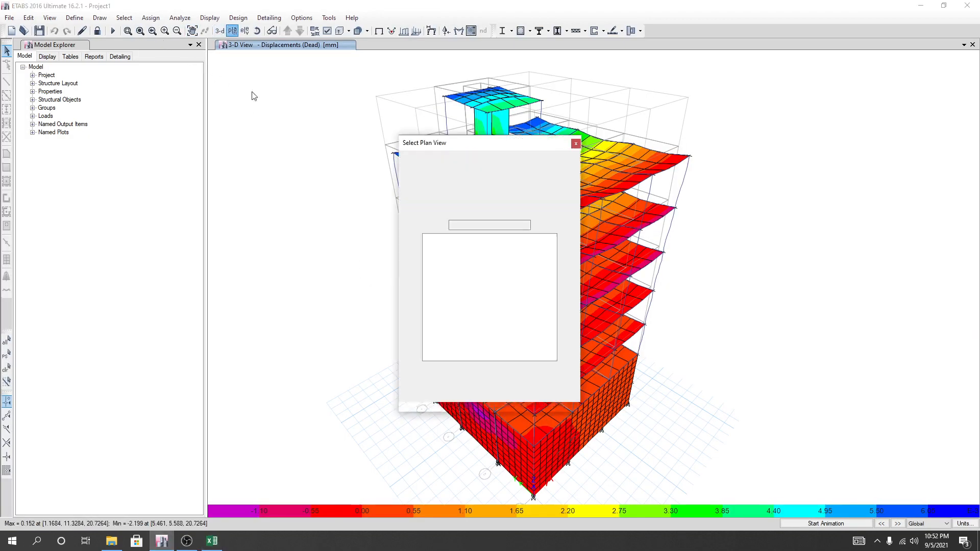
pyautogui.click(434, 245)
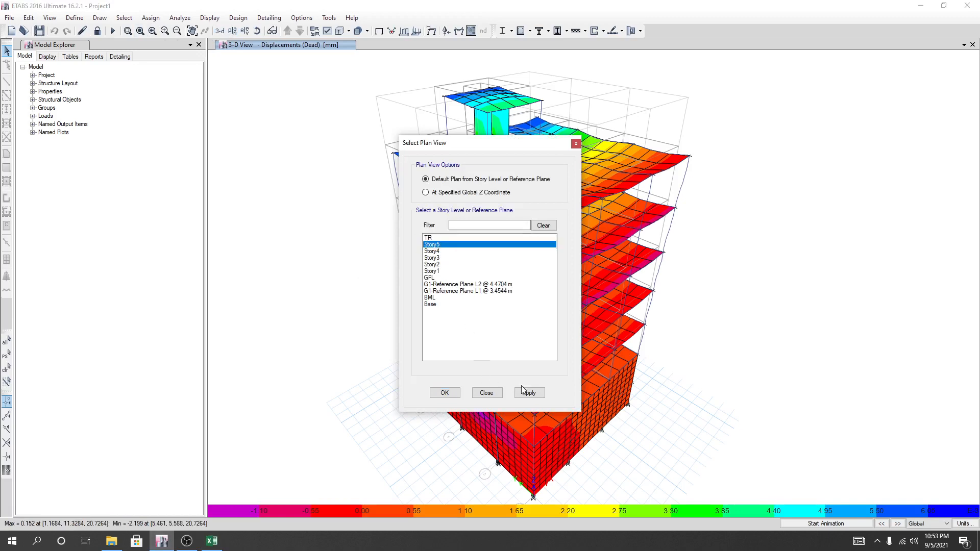
pyautogui.click(525, 391)
pyautogui.click(444, 393)
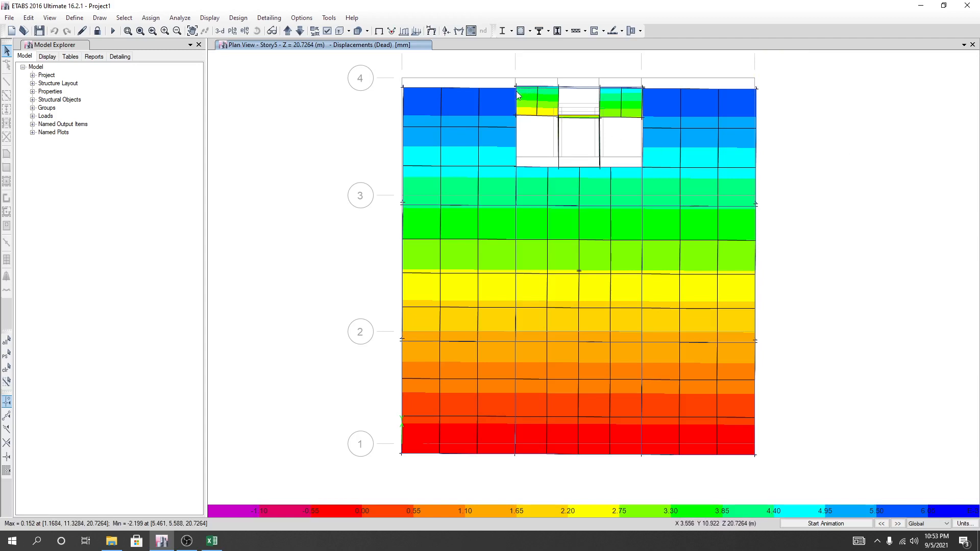
# Check the displacements of the Story5 corner joint at grid A-4 and switch the units to U.S. Defaults.
pyautogui.moveTo(518, 88)
pyautogui.moveTo(806, 156); pyautogui.dragTo(803, 181, button='middle')
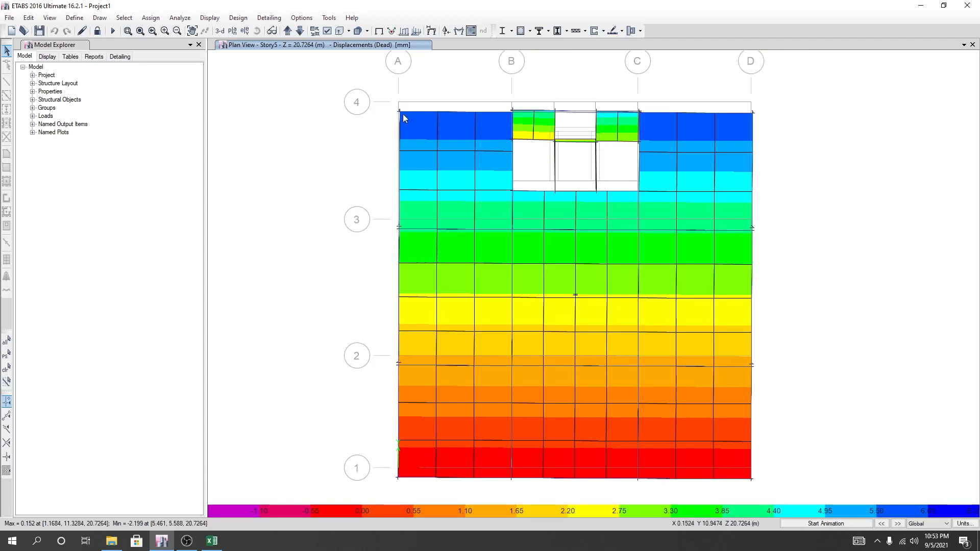
pyautogui.moveTo(401, 114)
pyautogui.moveTo(378, 312); pyautogui.dragTo(374, 317, button='middle')
pyautogui.moveTo(397, 118)
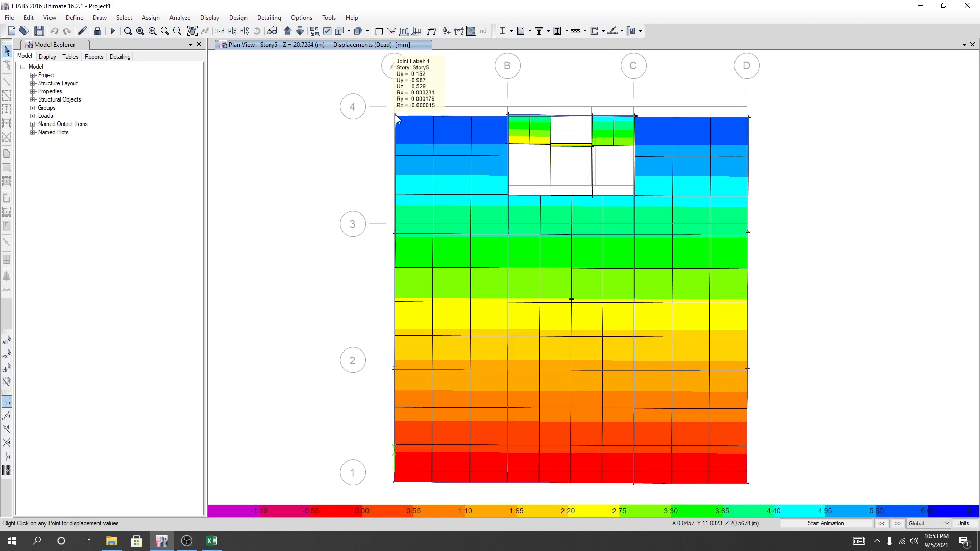
pyautogui.click(964, 524)
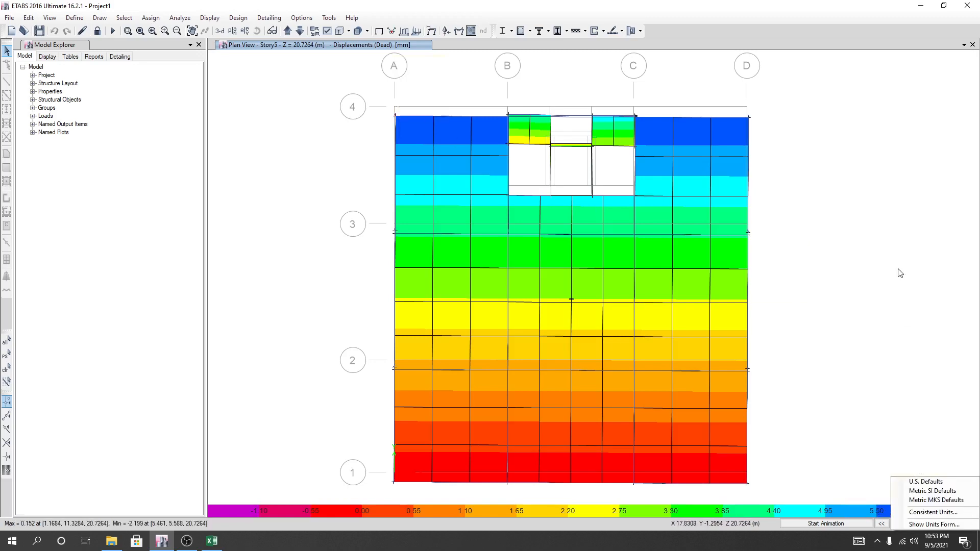
pyautogui.click(927, 482)
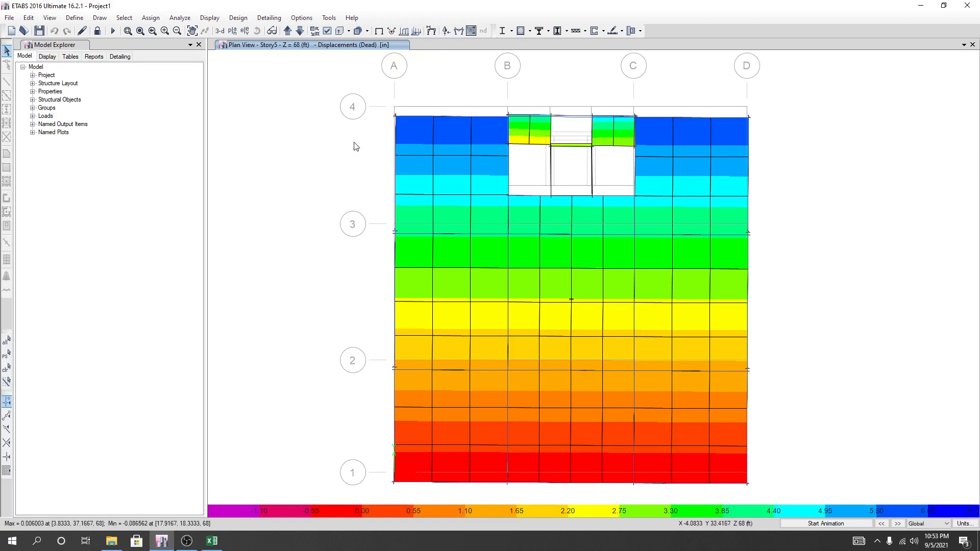
# Display the Story5 deformed shape for load case EQx at step number 1 with Displacement UX contours.
pyautogui.press('F4')
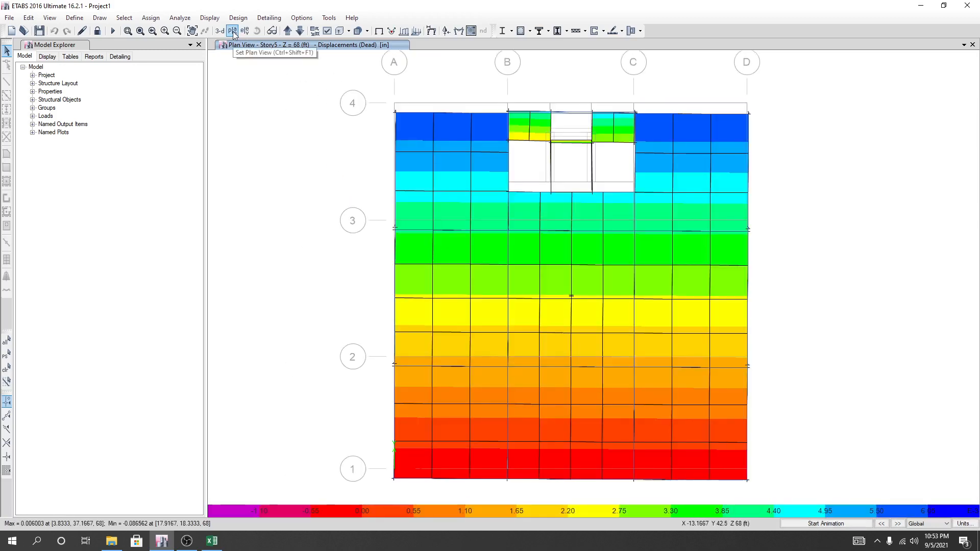
pyautogui.click(433, 30)
pyautogui.moveTo(442, 128); pyautogui.dragTo(154, 95)
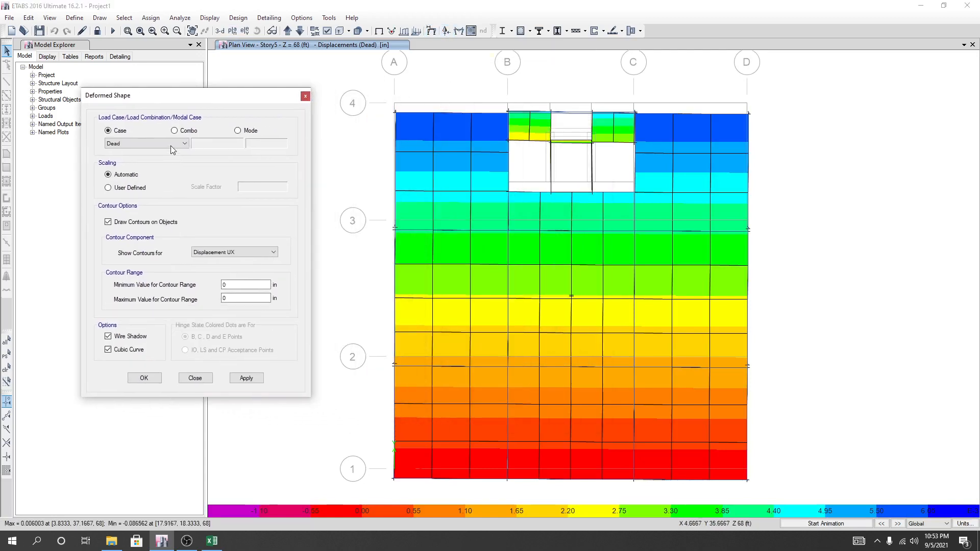
pyautogui.click(170, 145)
pyautogui.click(126, 187)
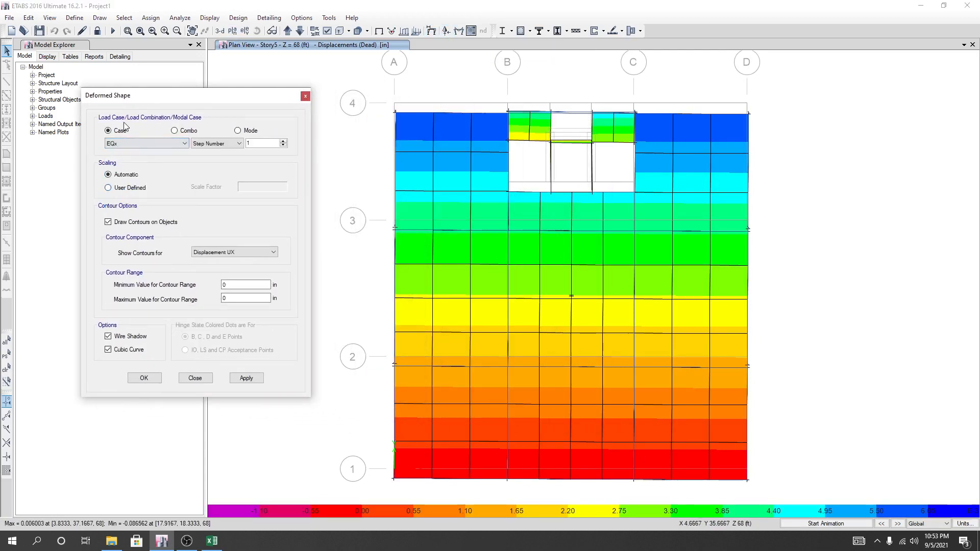
pyautogui.click(246, 378)
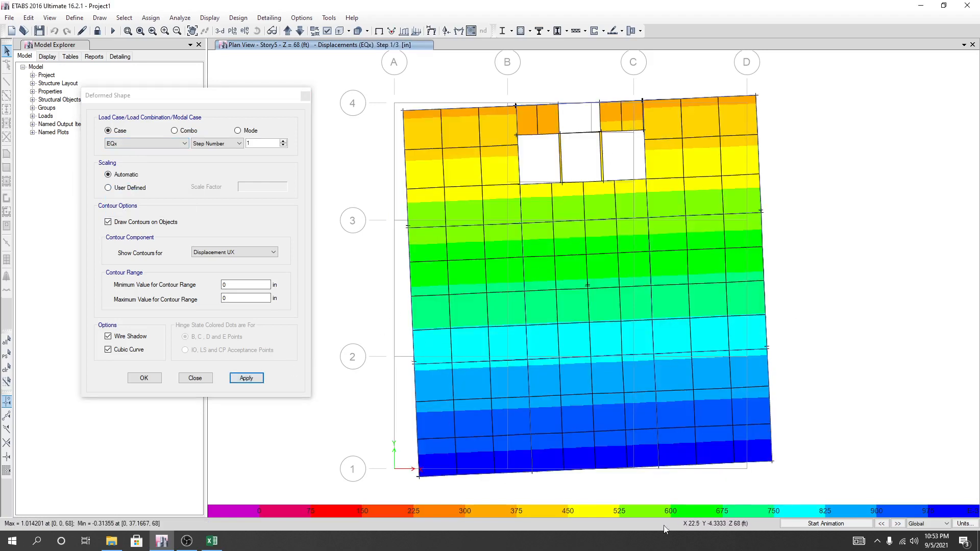
# Read the EQx step 1 displacements at the Story5 corners A-4, A-1 and D-4, and view the check table in Excel.
pyautogui.rightClick(402, 108)
pyautogui.rightClick(418, 476)
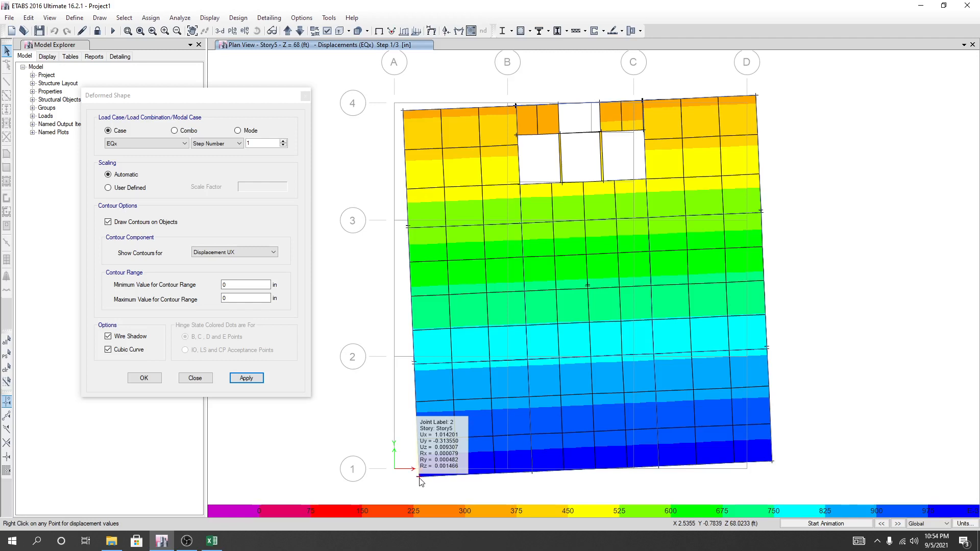
pyautogui.rightClick(755, 97)
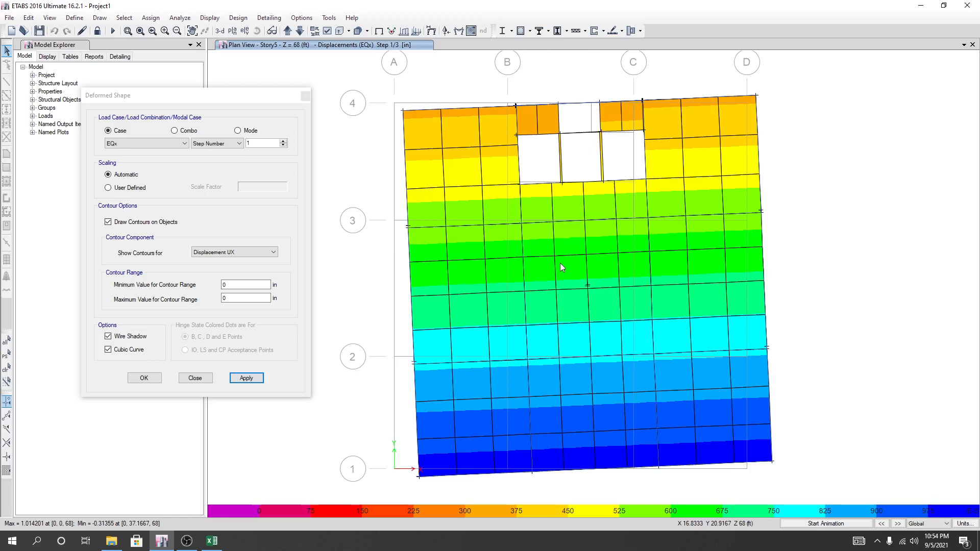
pyautogui.click(213, 101)
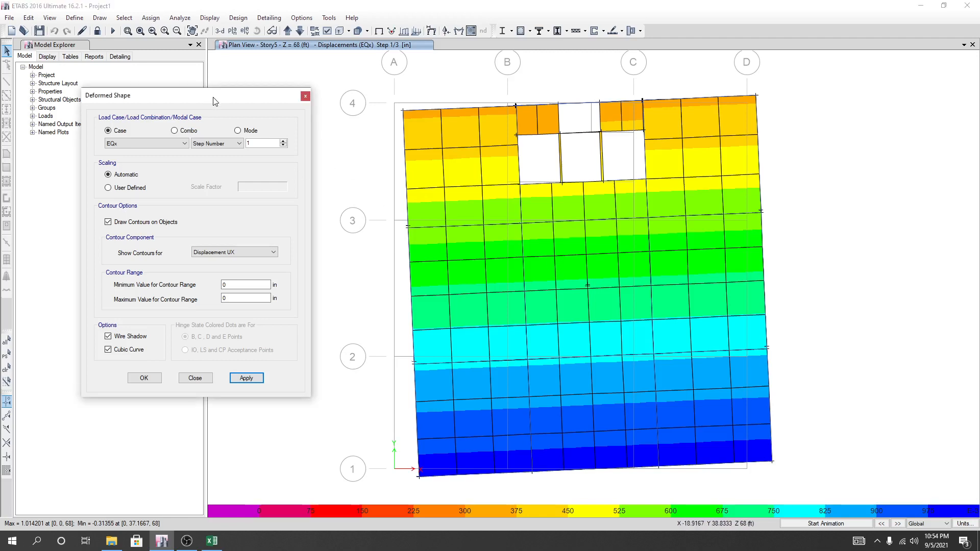
pyautogui.click(212, 541)
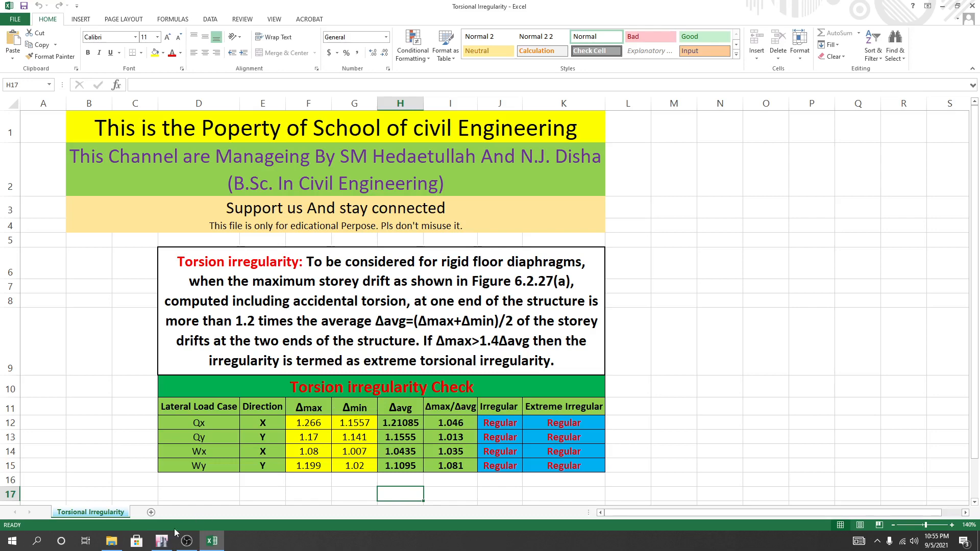
# Return to ETABS and display the EQx deformed shape using the Absolute Max option.
pyautogui.click(161, 540)
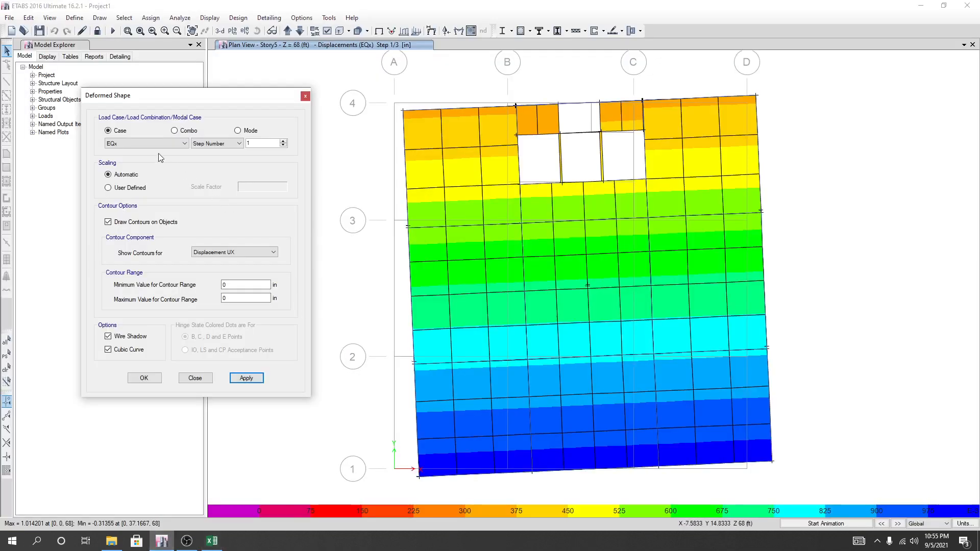
pyautogui.click(218, 146)
pyautogui.click(220, 160)
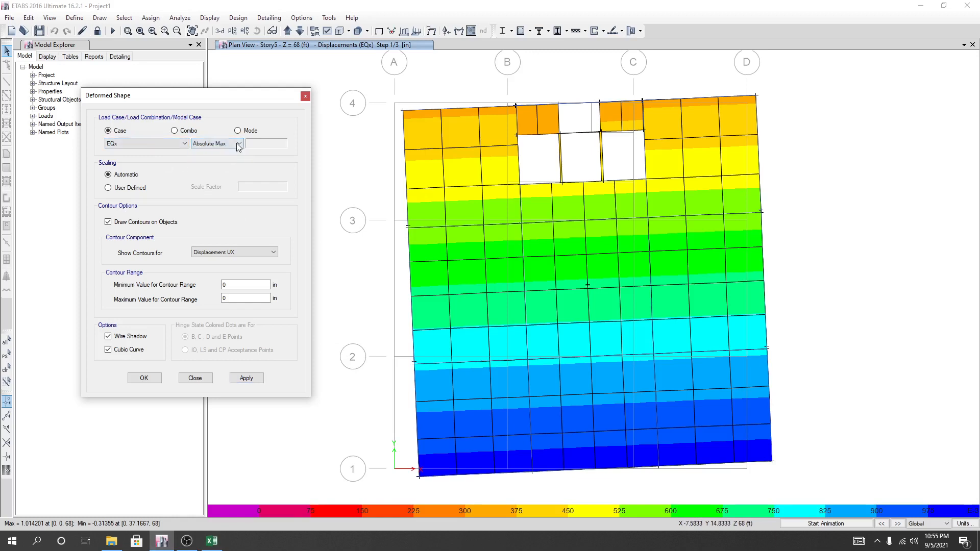
pyautogui.click(246, 379)
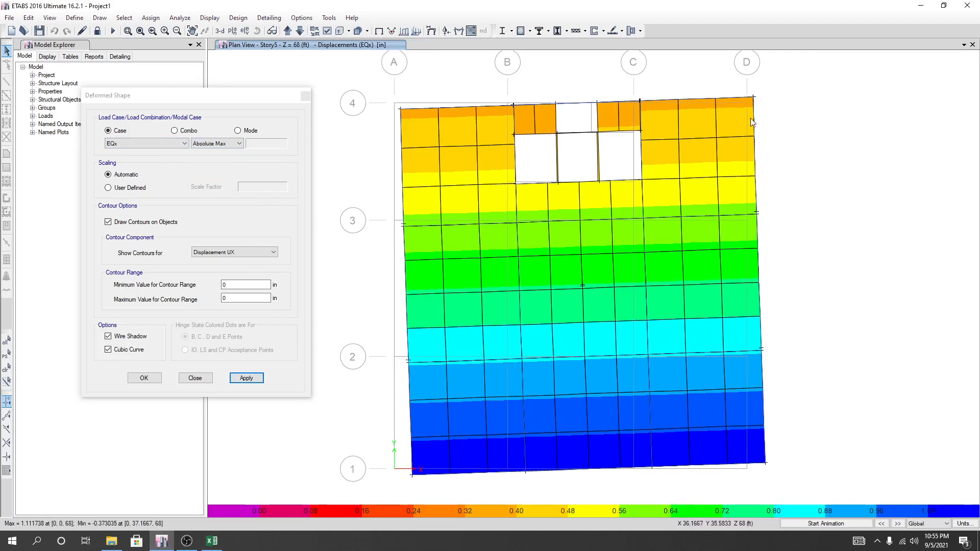
# Compare the Absolute Max EQx displacements at the Story5 corner joints on grids D-4 and D-1.
pyautogui.moveTo(755, 100)
pyautogui.rightClick(765, 466)
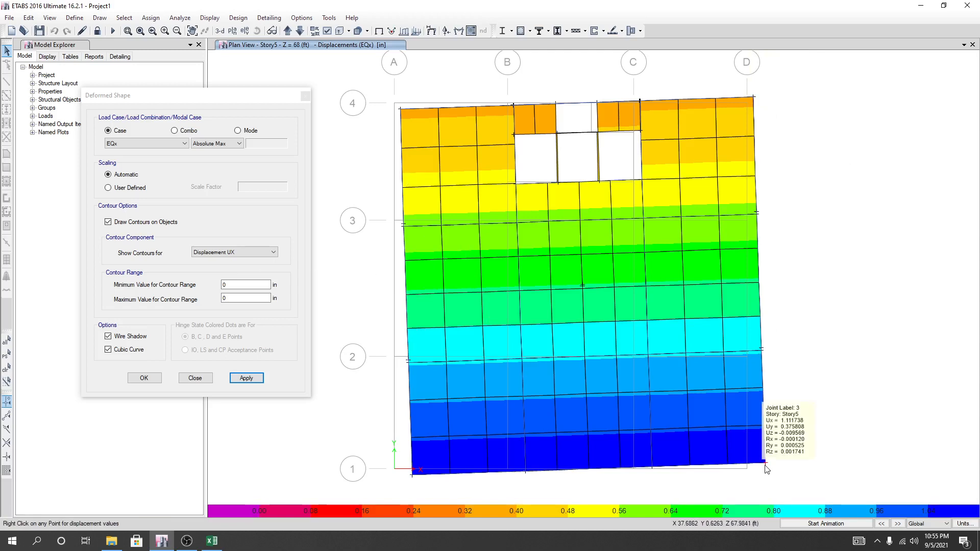
pyautogui.rightClick(754, 98)
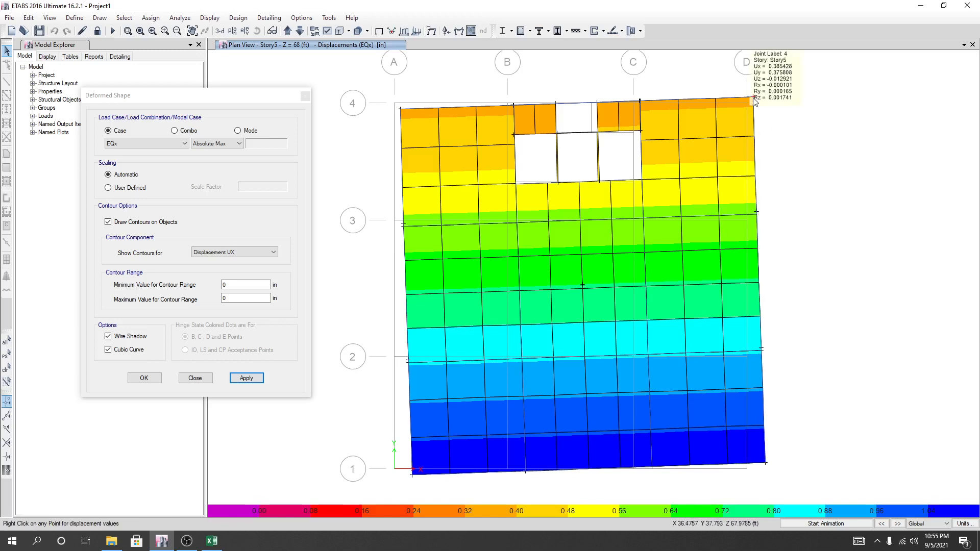
pyautogui.rightClick(764, 463)
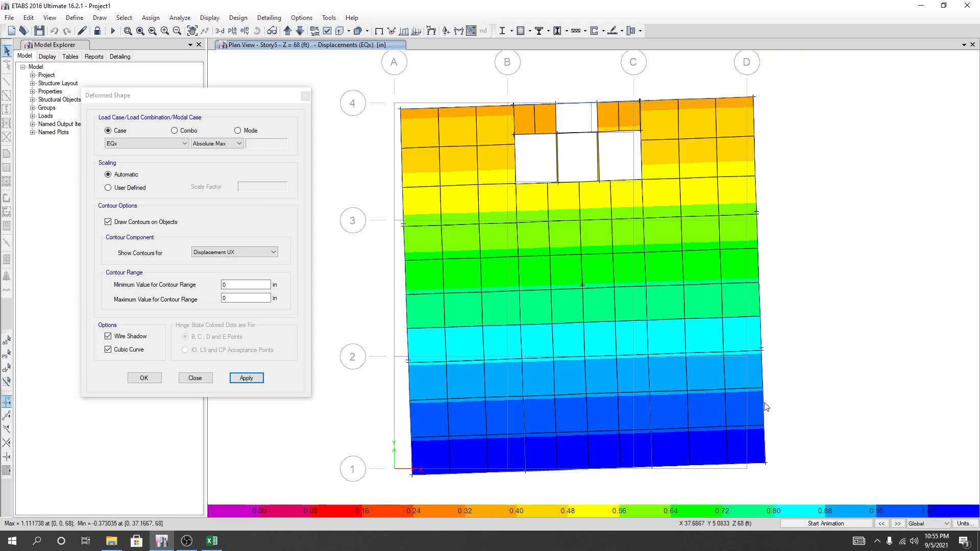
pyautogui.rightClick(755, 99)
pyautogui.moveTo(765, 464)
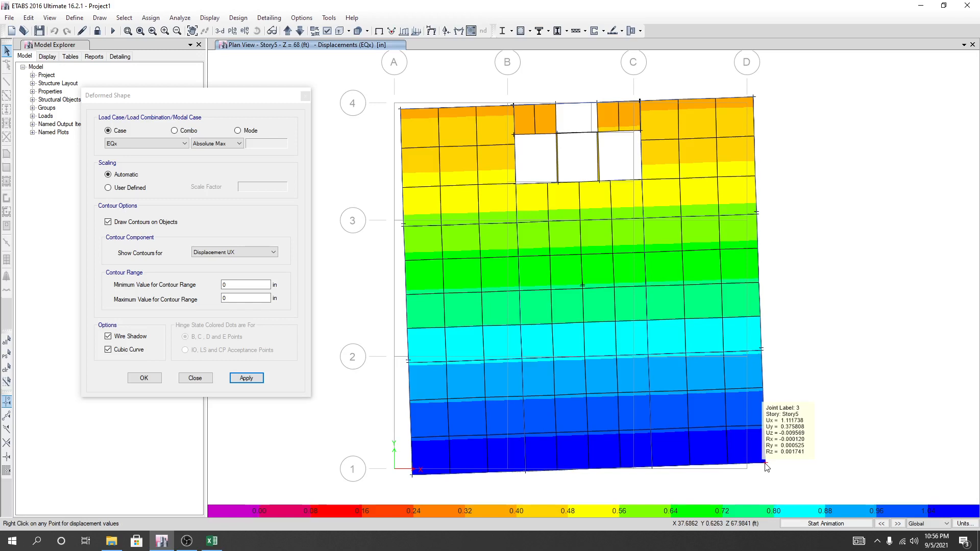
# Switch to the Excel torsion check and set Δmax for load case Qx in F12 to 1.1117.
pyautogui.click(212, 540)
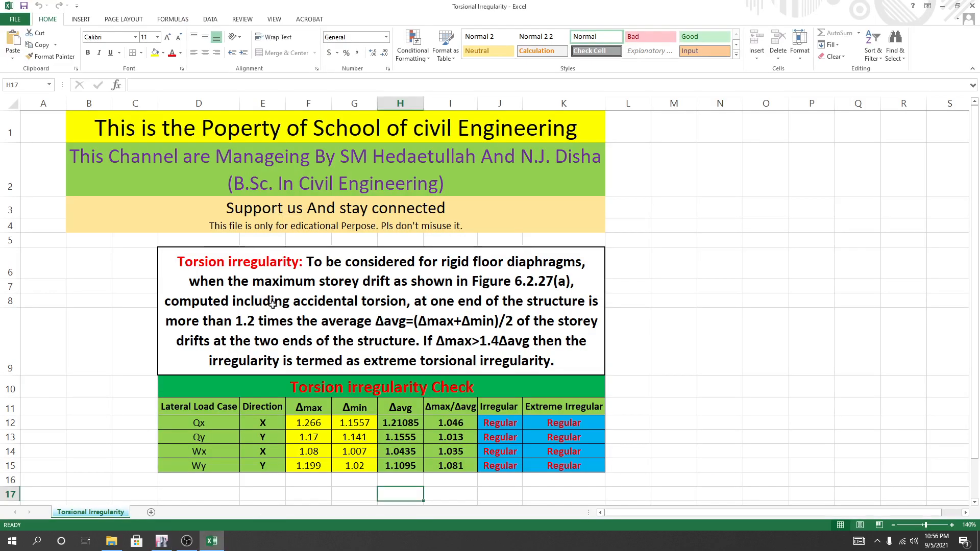
pyautogui.click(310, 425)
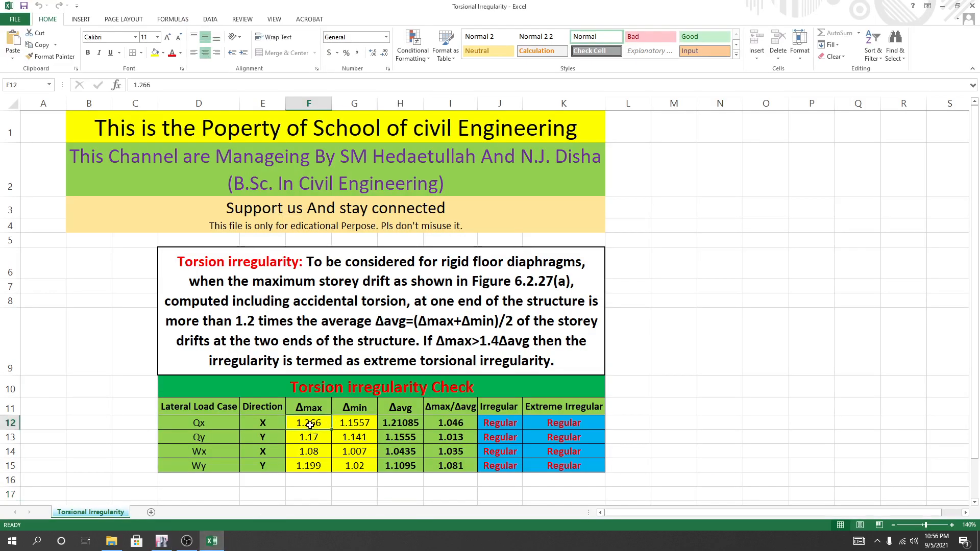
pyautogui.write('1.1117')
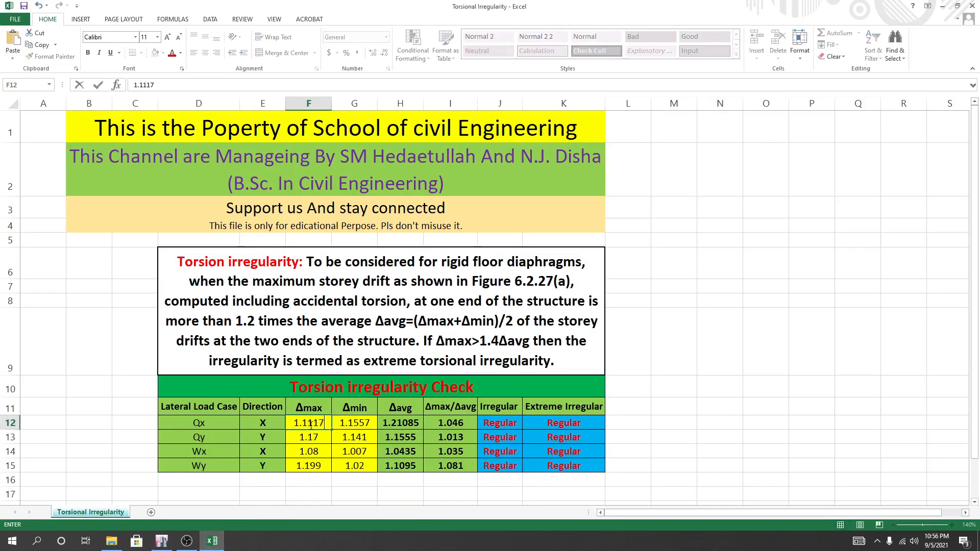
pyautogui.click(363, 425)
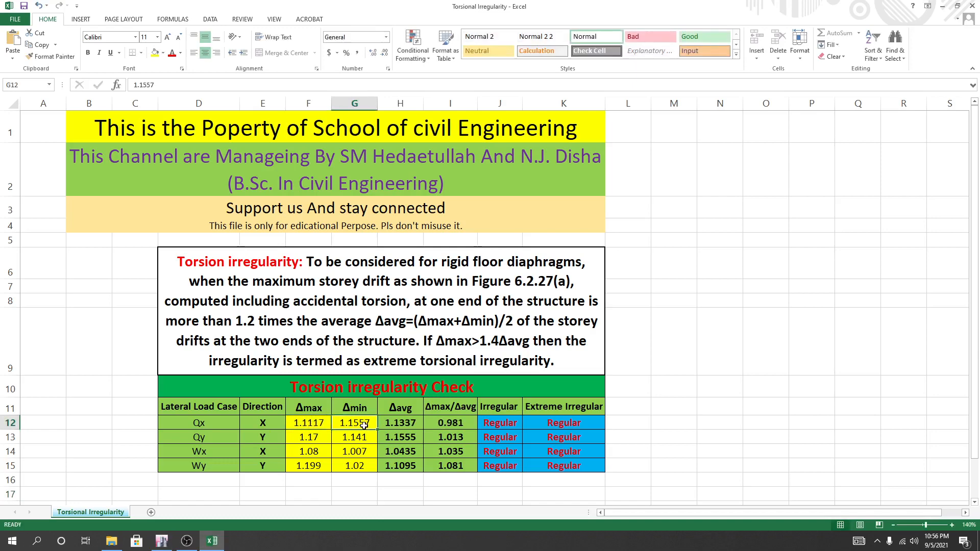
# Check the EQx displacement at Story5 corner D-4 in ETABS, and set Δmin for load case Qx in G12 of the Excel sheet to 0.385.
pyautogui.click(161, 541)
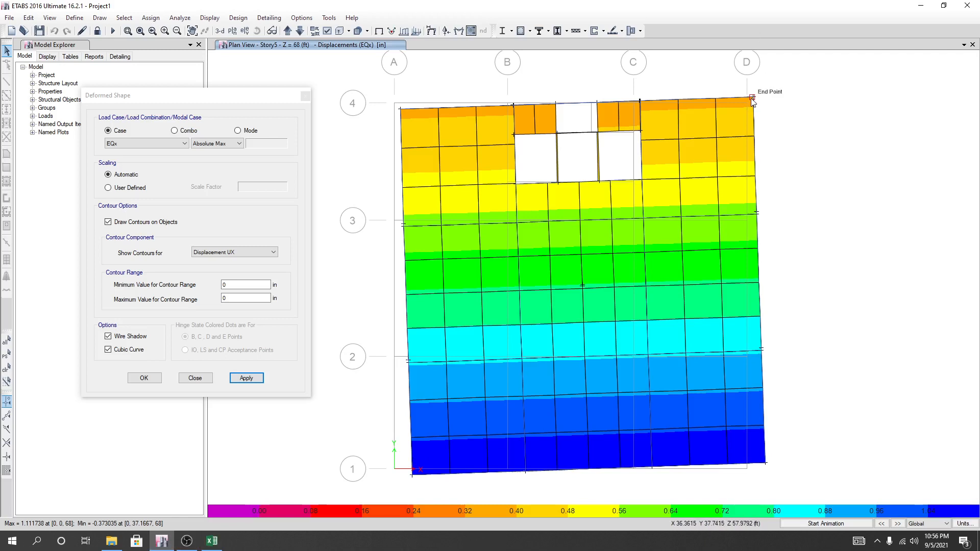
pyautogui.moveTo(753, 101)
pyautogui.click(212, 541)
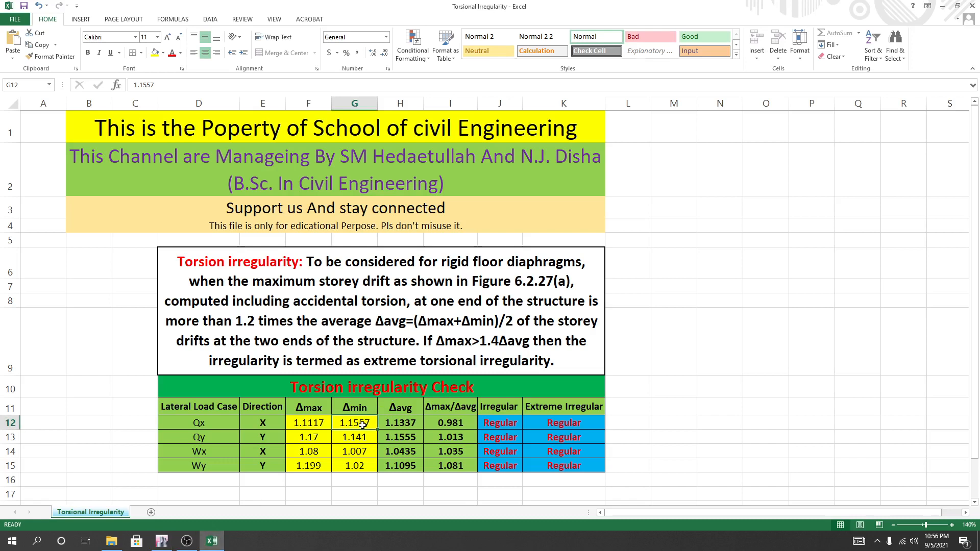
pyautogui.write('0.')
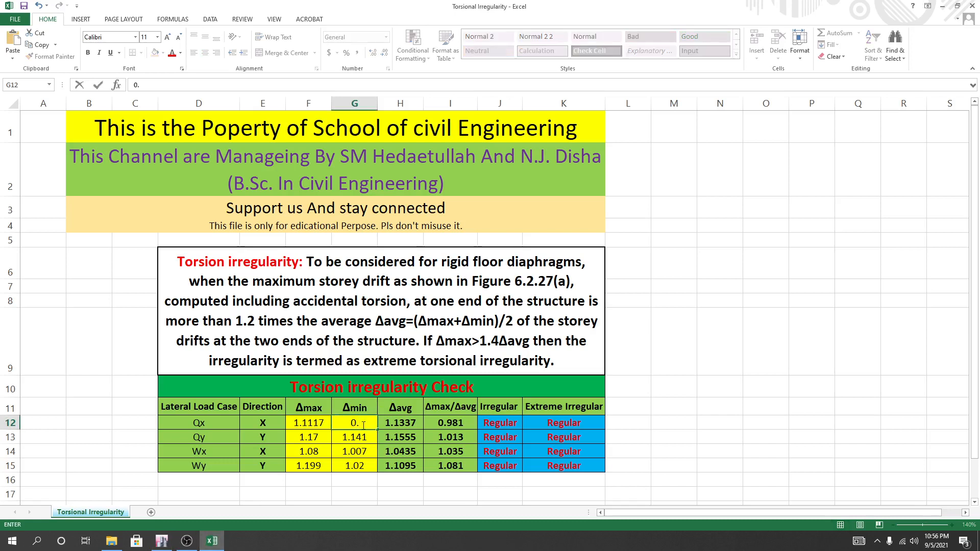
pyautogui.write('385')
pyautogui.press('Return')
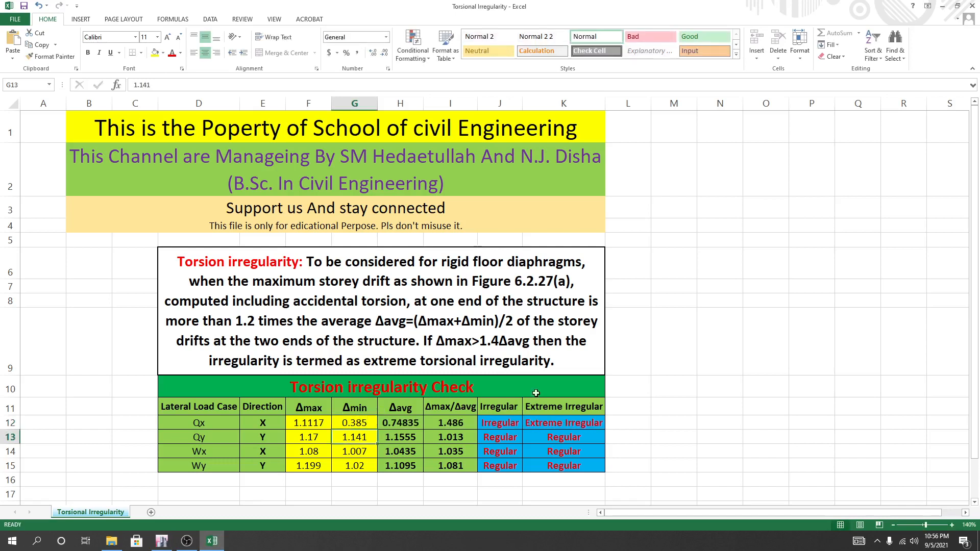
pyautogui.click(733, 380)
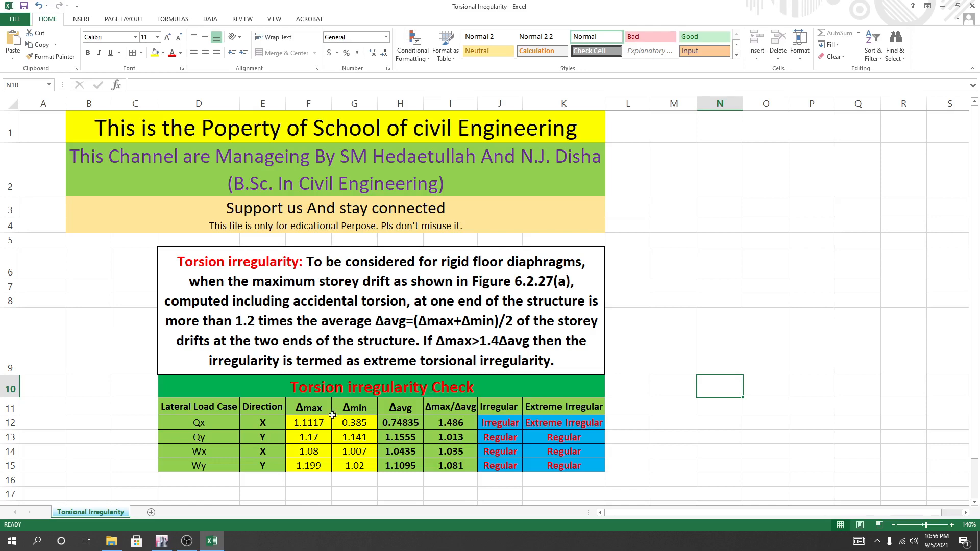
# Return to ETABS, recheck the EQx corner displacements on grid D, and display the deformed shape for load case EQy with Absolute Max.
pyautogui.click(161, 541)
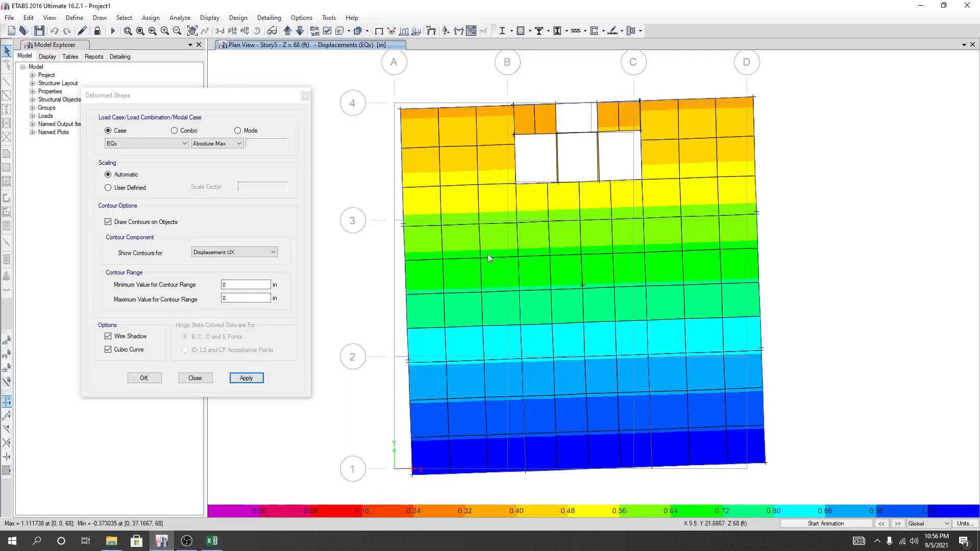
pyautogui.moveTo(252, 98)
pyautogui.mouseDown()
pyautogui.moveTo(274, 106)
pyautogui.moveTo(265, 112)
pyautogui.mouseUp()
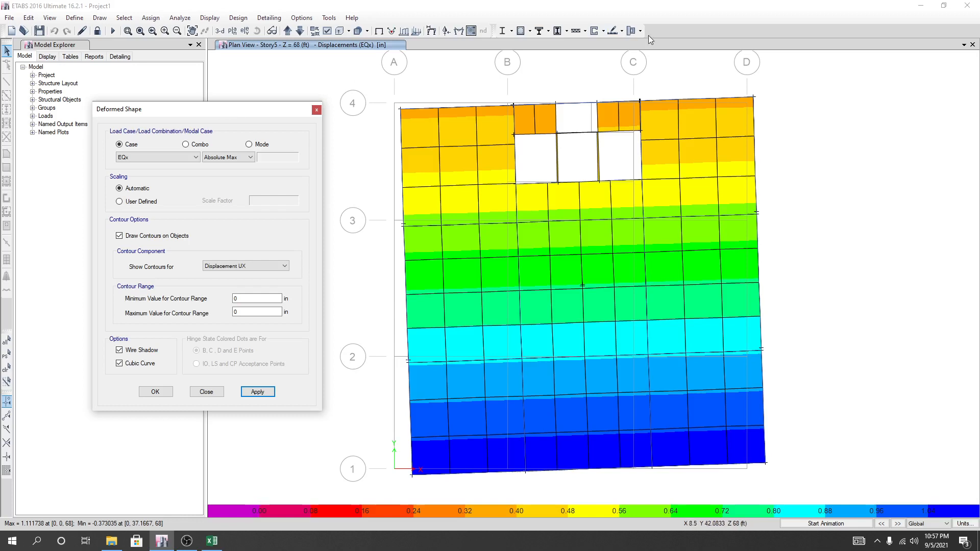
pyautogui.moveTo(754, 99)
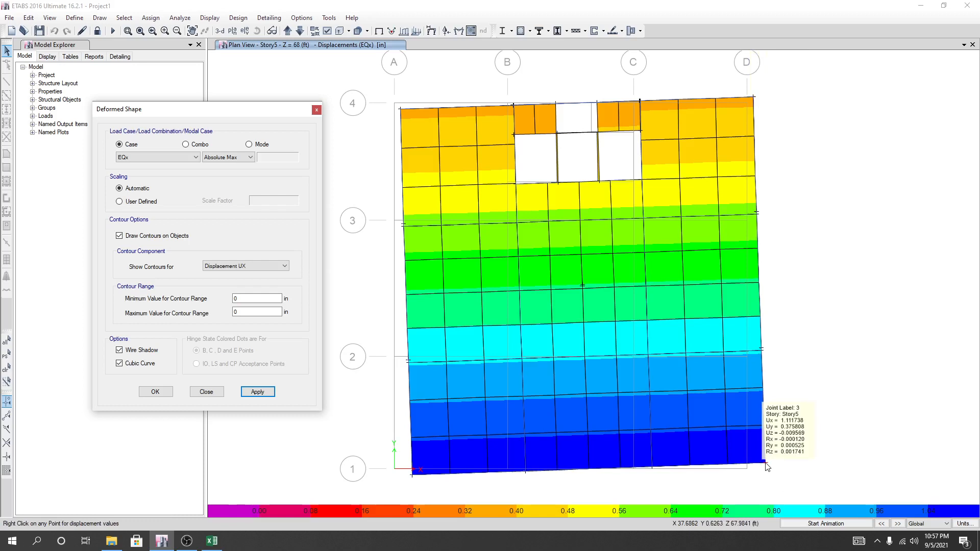
pyautogui.click(193, 158)
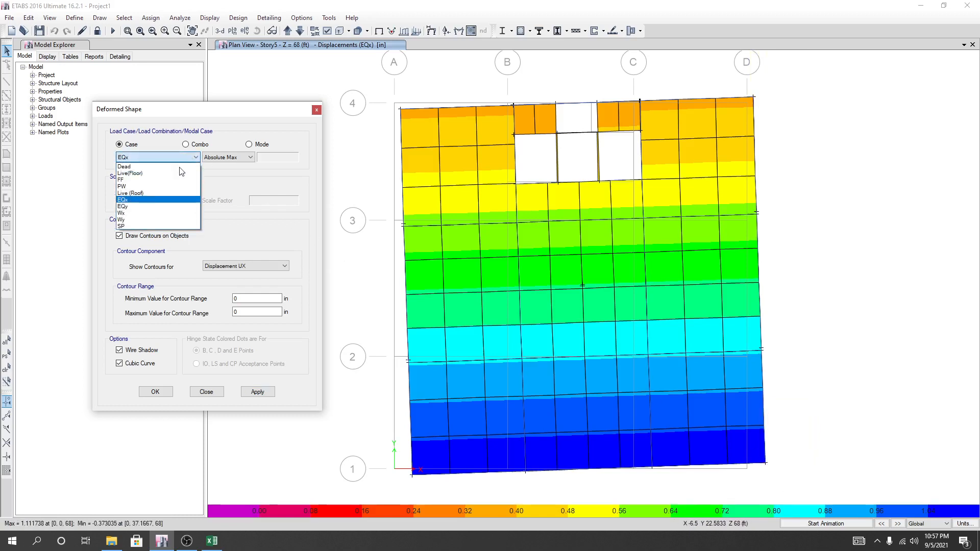
pyautogui.click(151, 206)
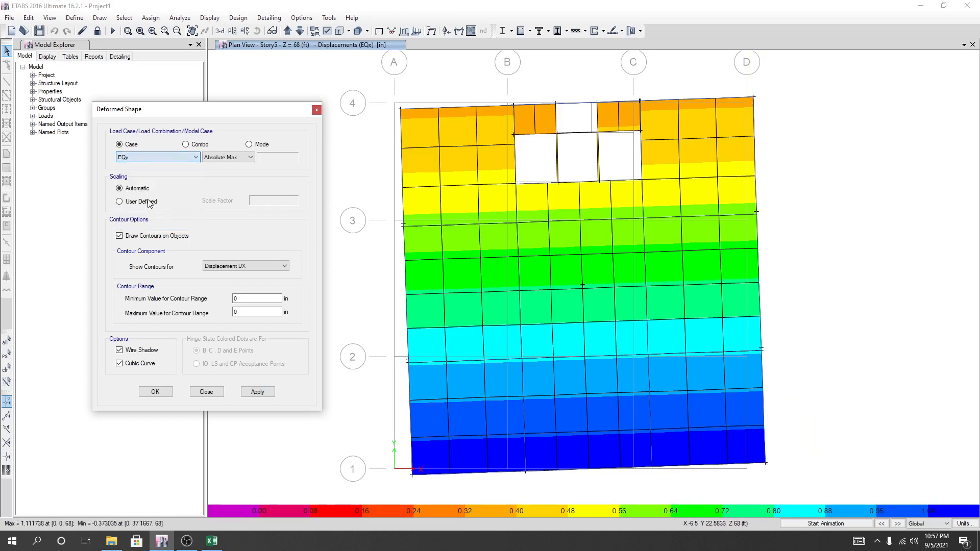
pyautogui.click(262, 394)
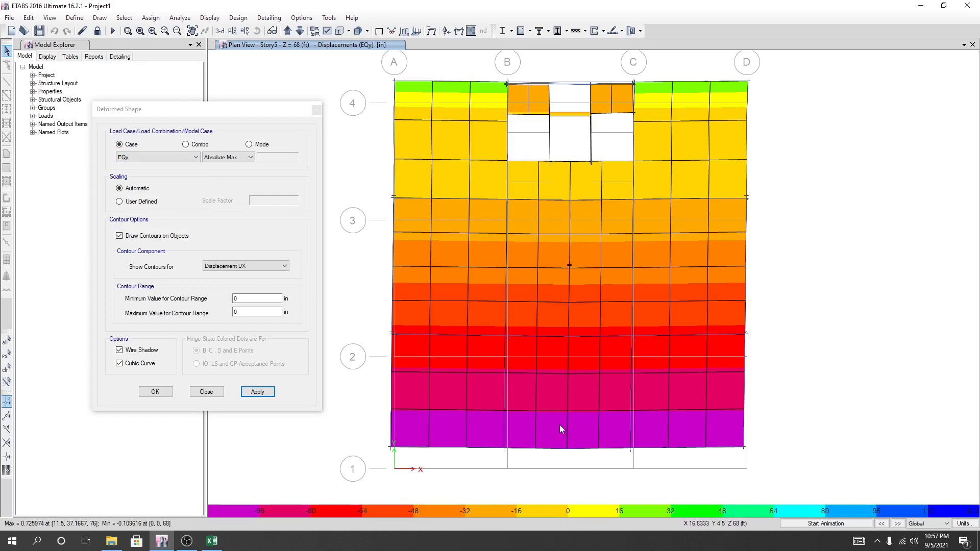
# Compare the Absolute Max EQy displacements at the Story5 corner joints A-4 and D-4.
pyautogui.moveTo(397, 84)
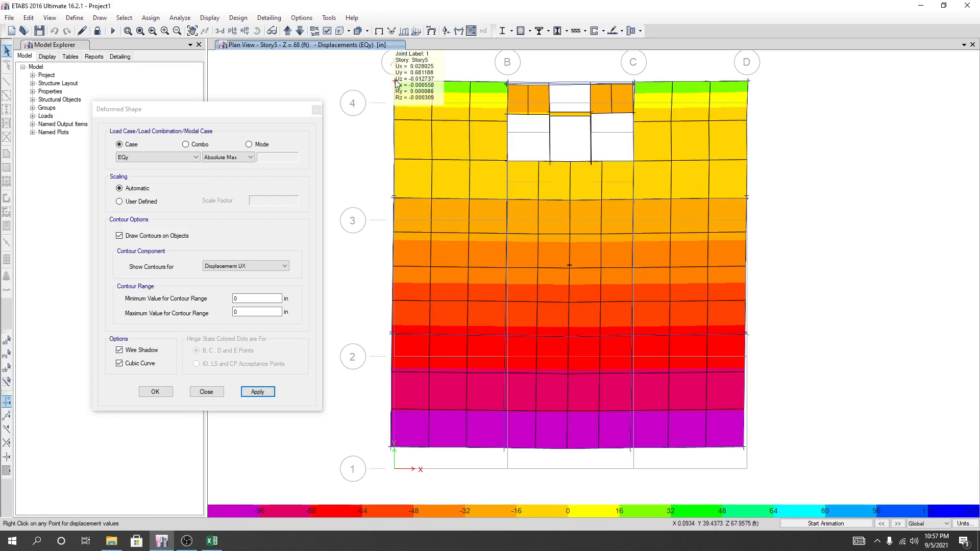
pyautogui.rightClick(746, 84)
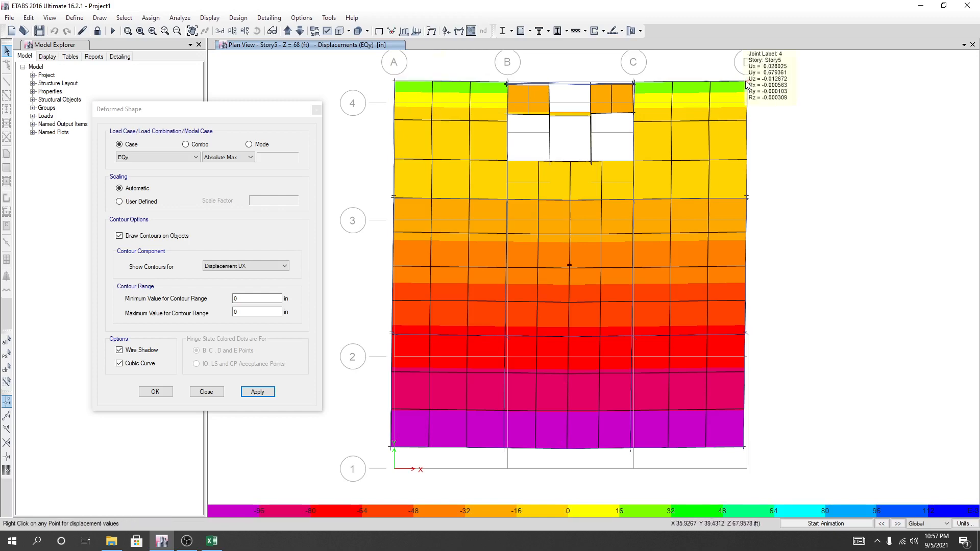
pyautogui.rightClick(397, 85)
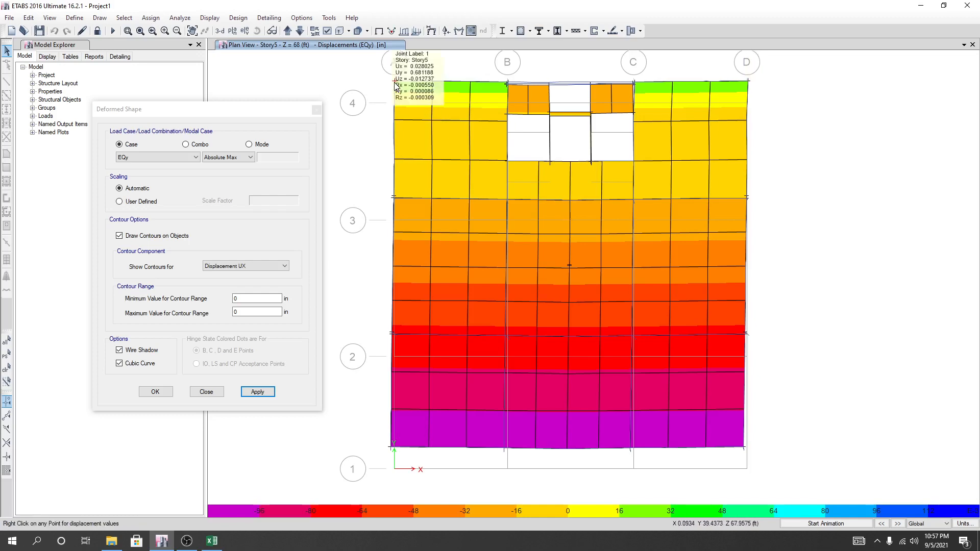
pyautogui.rightClick(747, 82)
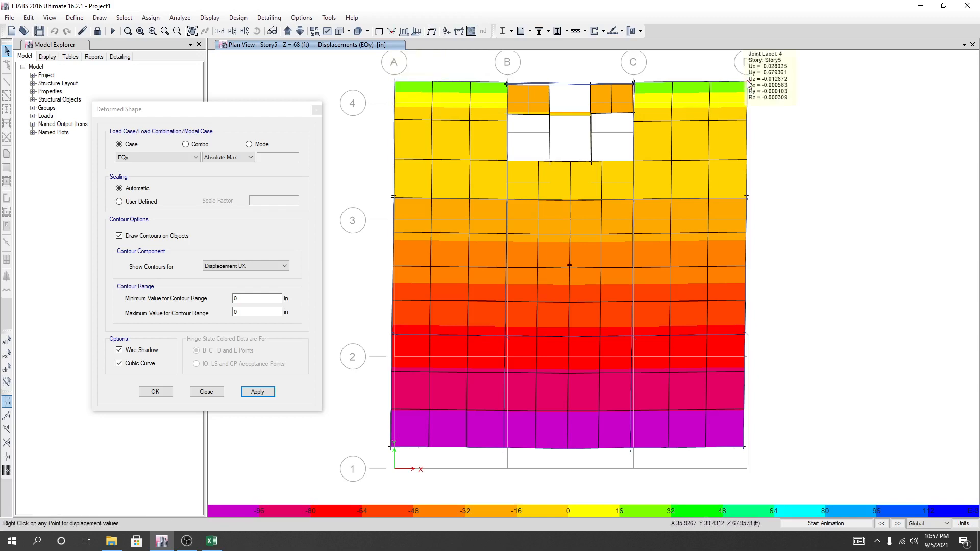
pyautogui.rightClick(397, 85)
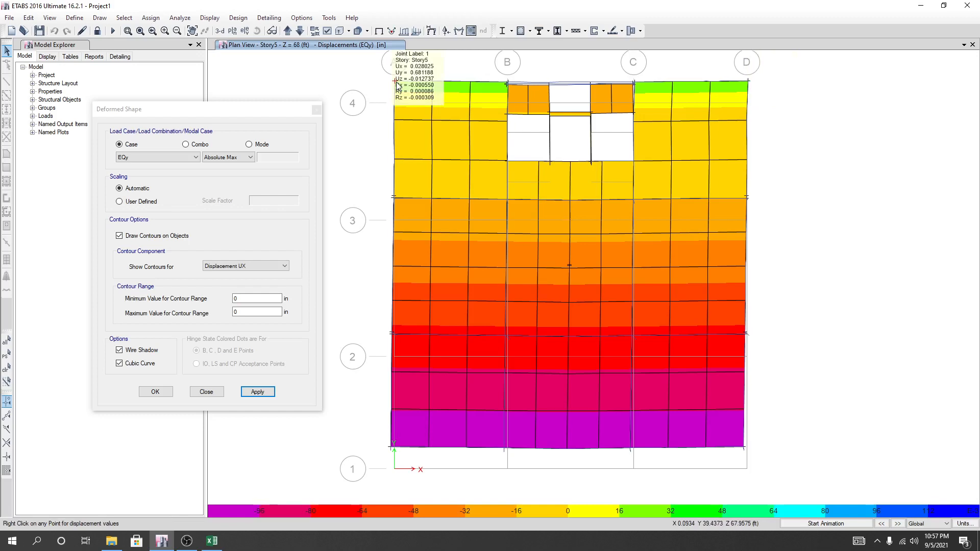
# Switch to the Excel torsion check and set load case Qy's Δmax in F13 to 0.6811 and Δmin in G13 to 0.67.
pyautogui.click(212, 541)
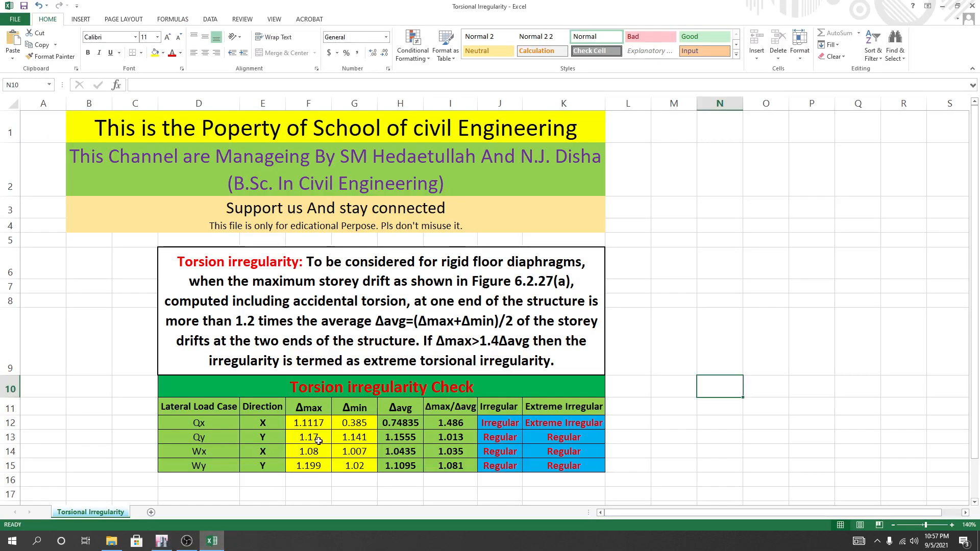
pyautogui.click(317, 440)
pyautogui.write('0.')
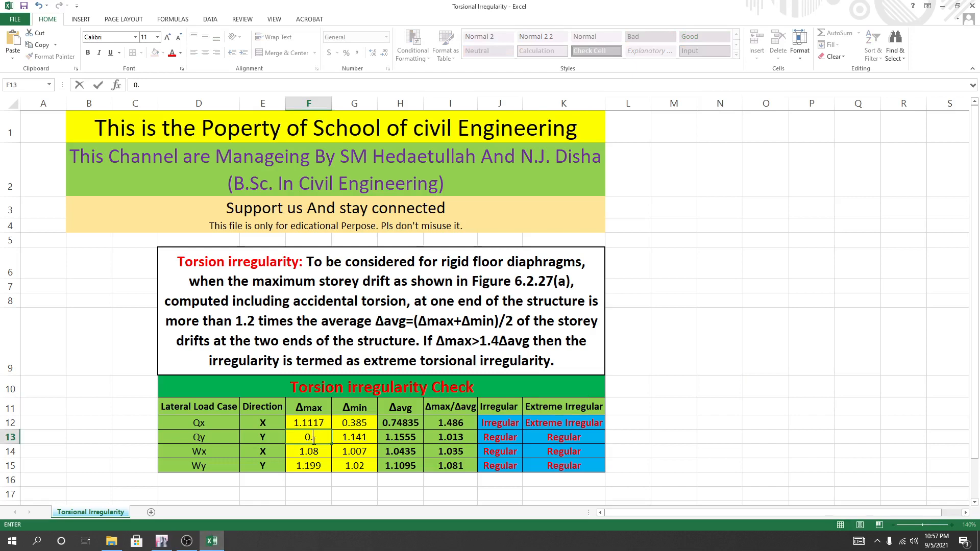
pyautogui.write('6811')
pyautogui.click(359, 440)
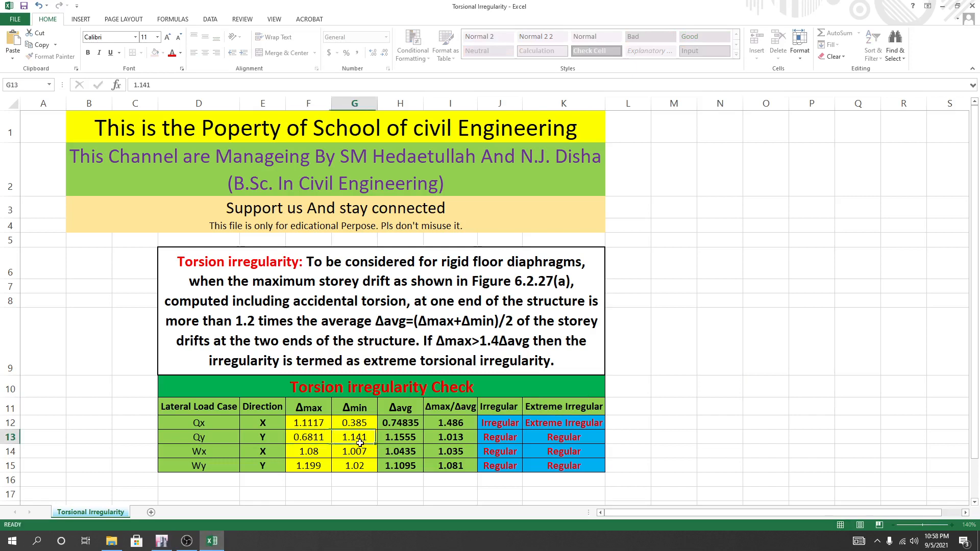
pyautogui.write('0.')
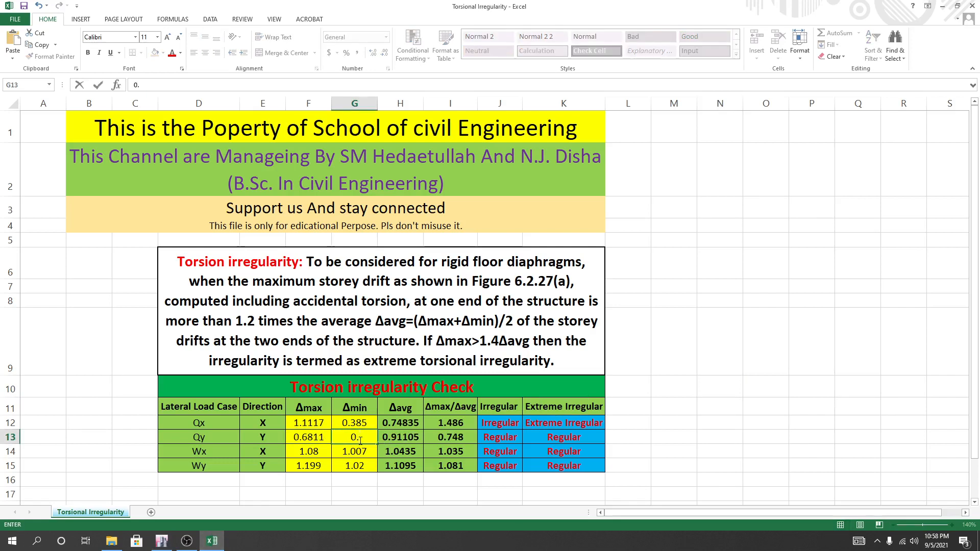
pyautogui.write('67')
pyautogui.press('Return')
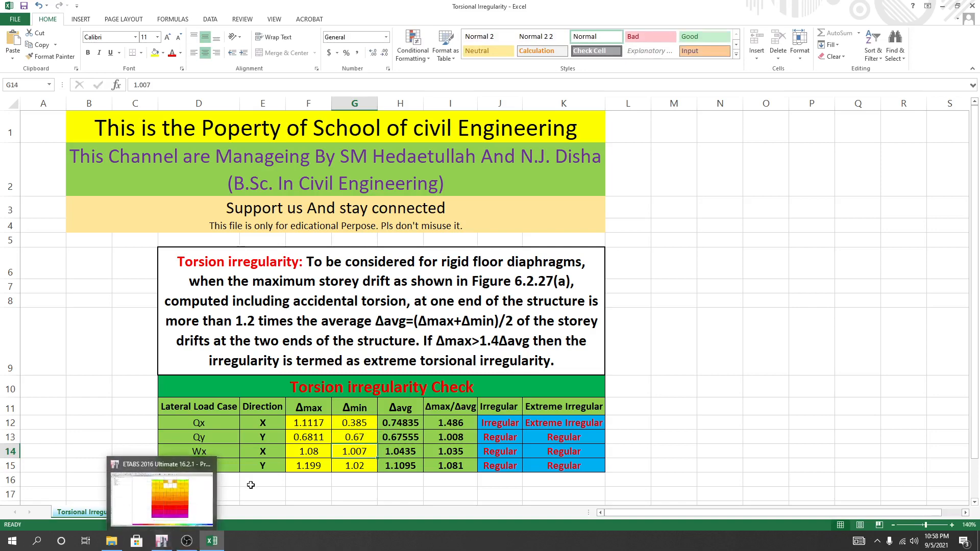
# Return to ETABS and display the deformed shape for load case Wx with the Absolute Max option.
pyautogui.click(162, 495)
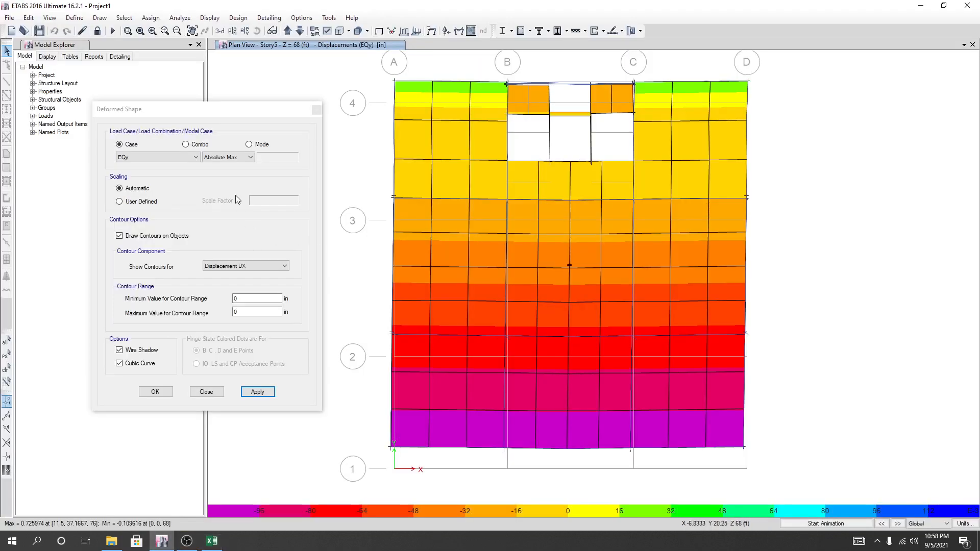
pyautogui.click(195, 157)
pyautogui.click(154, 226)
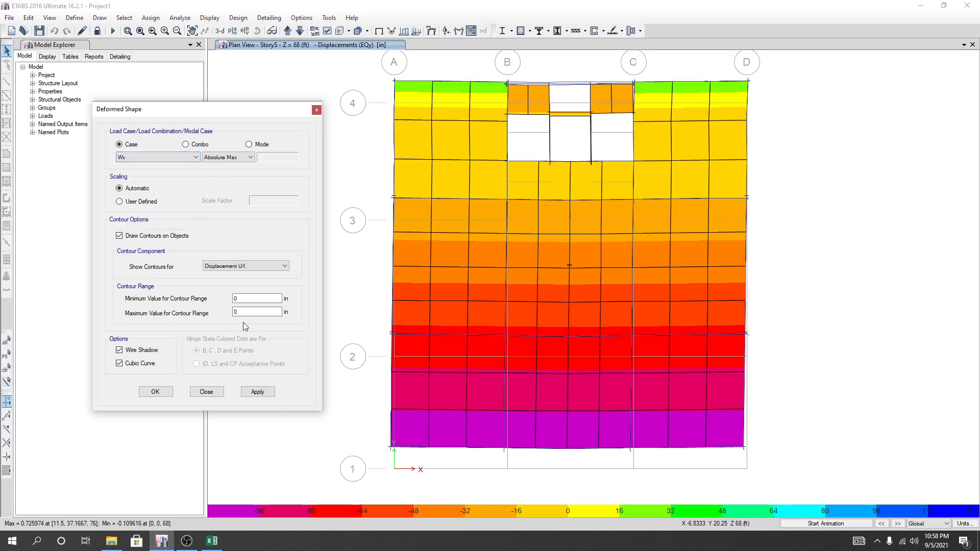
pyautogui.click(257, 392)
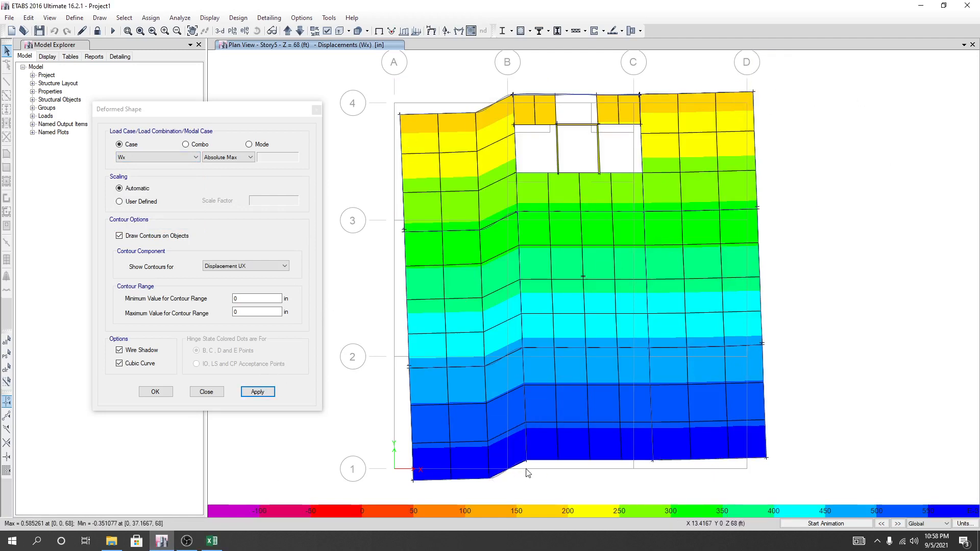
# Read the Wx displacement at Story5 corner D-1, and set Δmax for load case Wx in F14 of the Excel sheet to 0.585.
pyautogui.moveTo(767, 458)
pyautogui.click(212, 541)
pyautogui.click(311, 445)
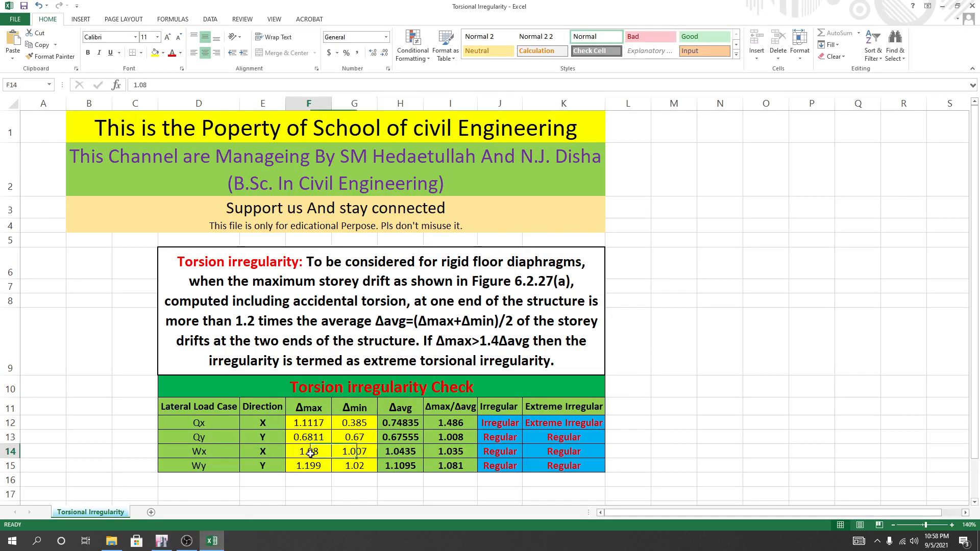
pyautogui.write('0.5')
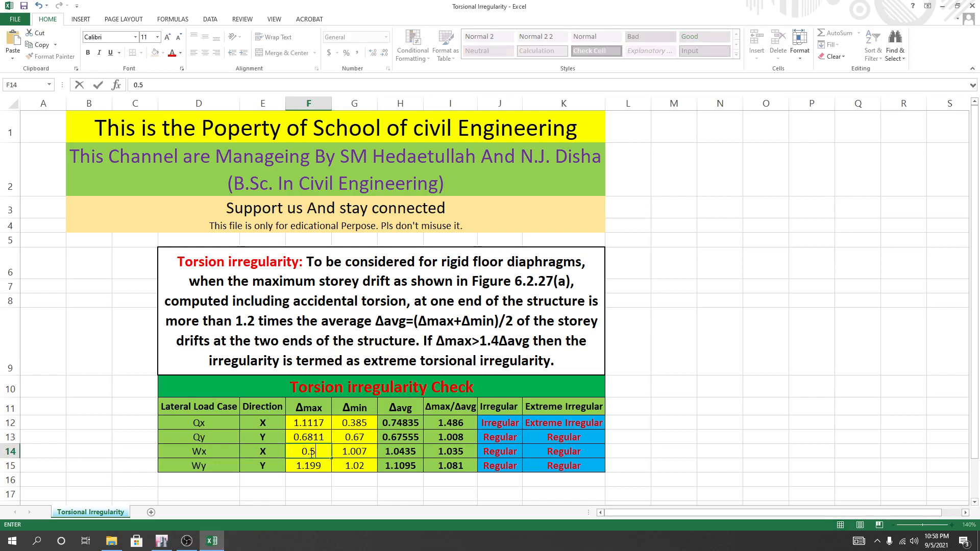
pyautogui.write('85')
pyautogui.click(354, 493)
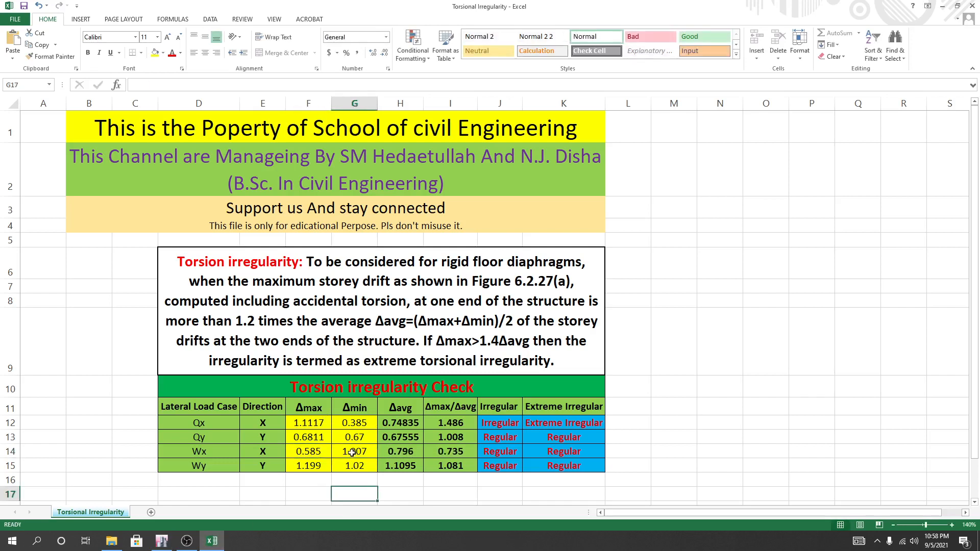
# Read the Wx displacement at Story5 corner D-4 in ETABS, and set Δmin for load case Wx in G14 of the Excel sheet to 0.1787.
pyautogui.click(352, 452)
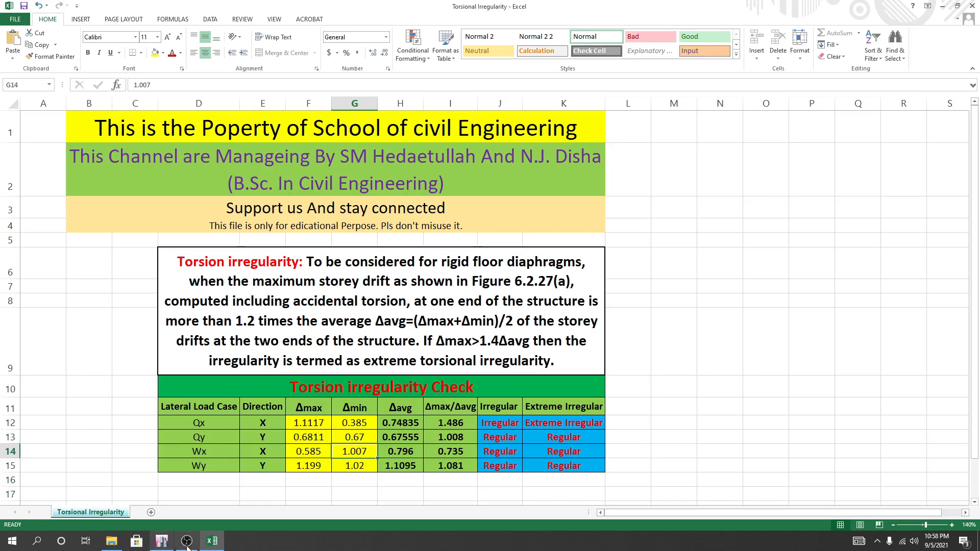
pyautogui.moveTo(187, 545)
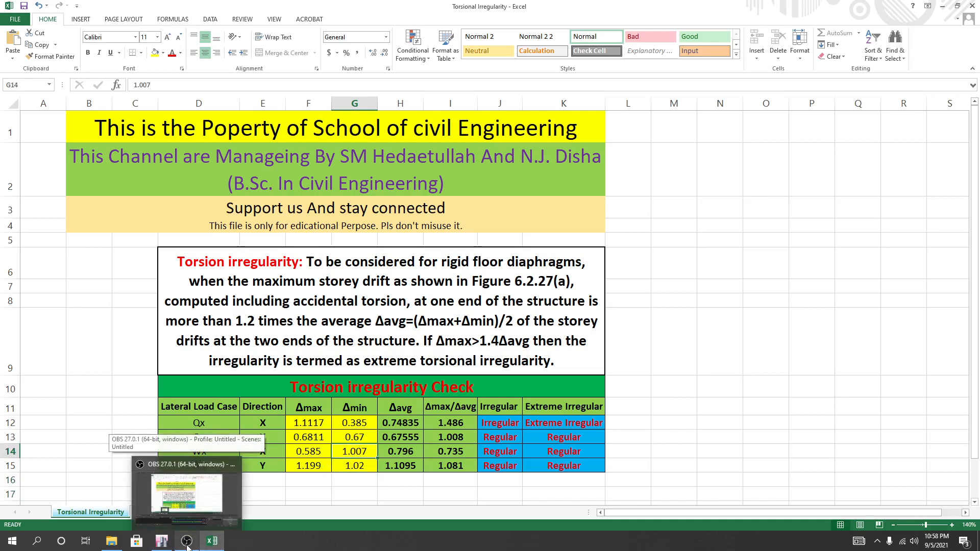
pyautogui.click(161, 541)
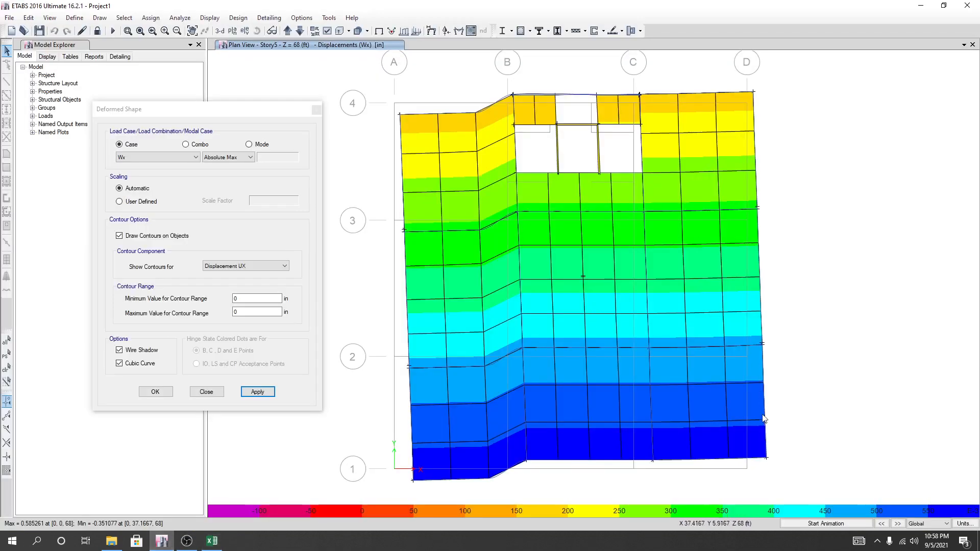
pyautogui.moveTo(754, 93)
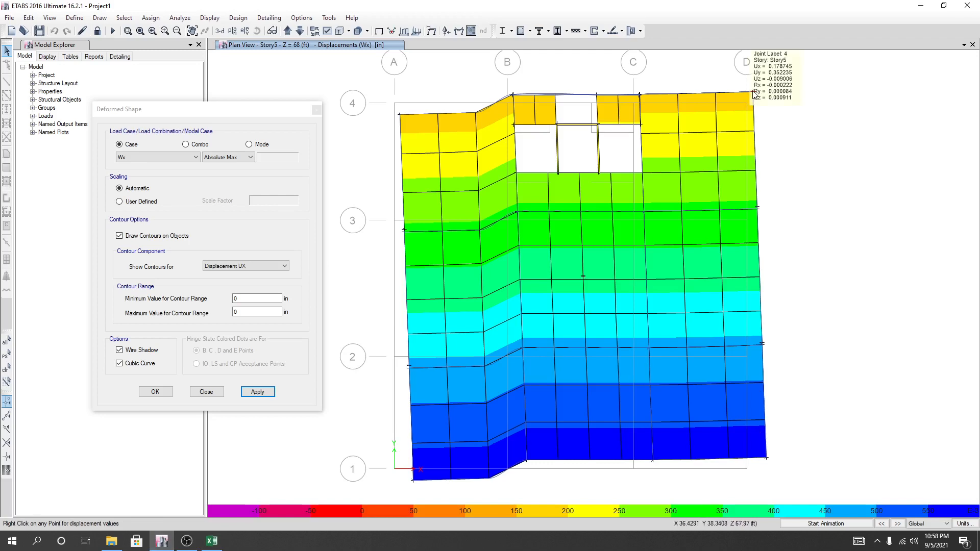
pyautogui.click(214, 542)
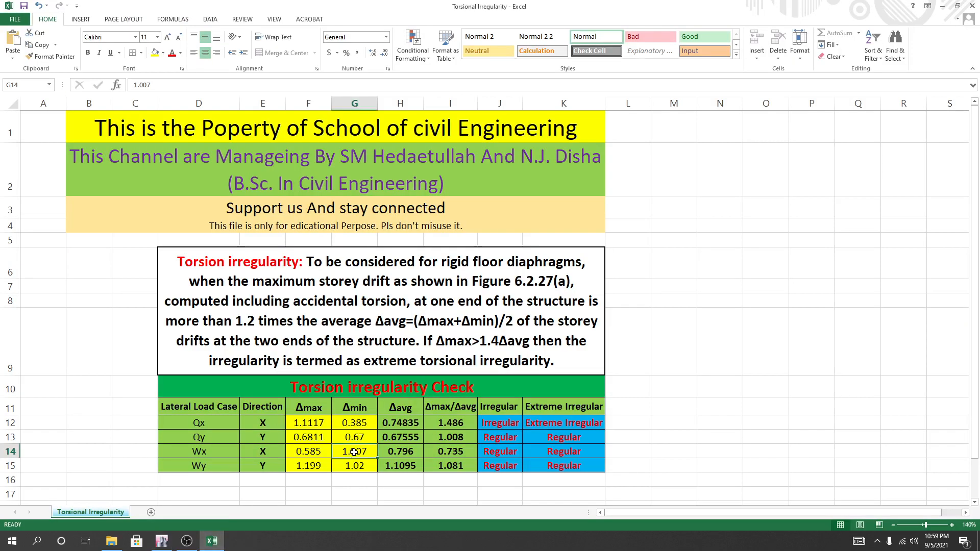
pyautogui.click(359, 473)
pyautogui.click(358, 452)
pyautogui.write('0.')
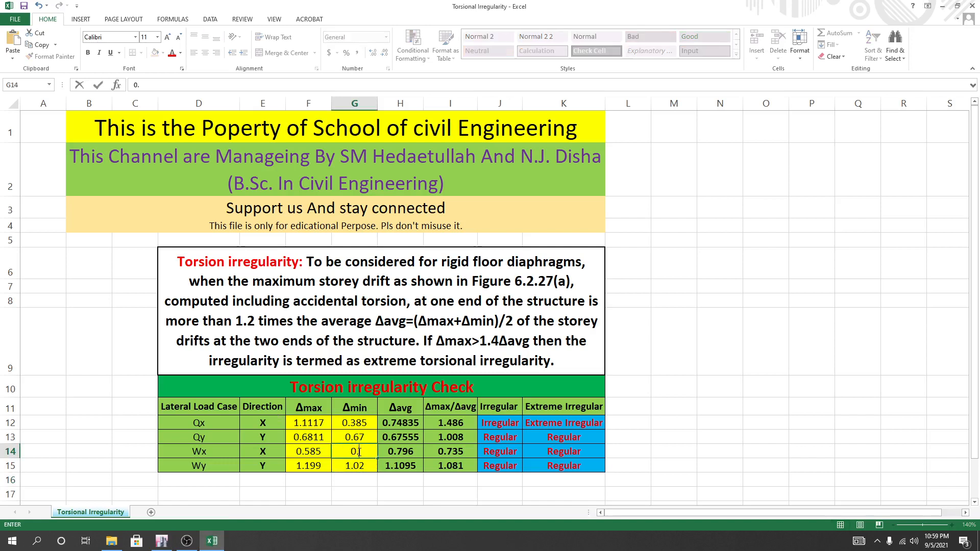
pyautogui.write('1787')
pyautogui.press('Return')
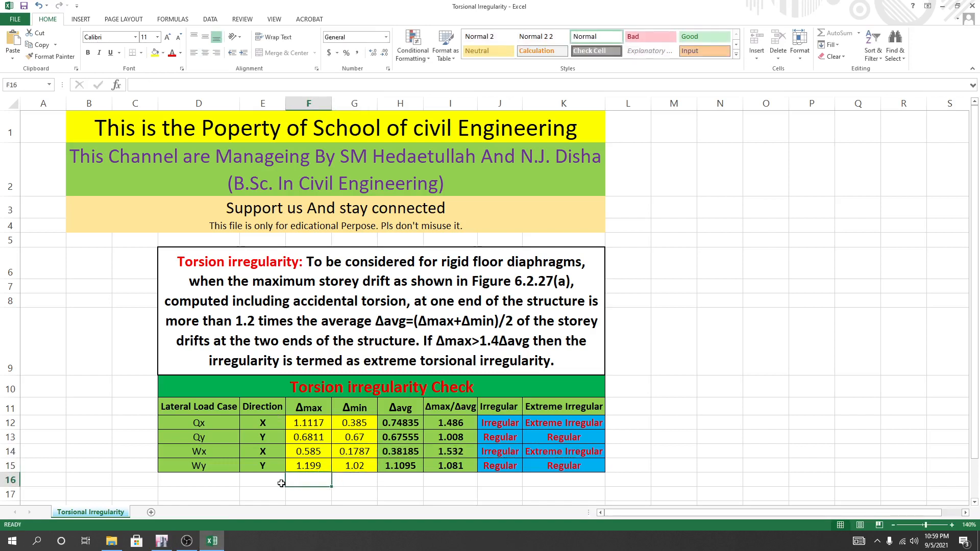
# Return to ETABS and display the deformed shape for load case Wy.
pyautogui.click(163, 542)
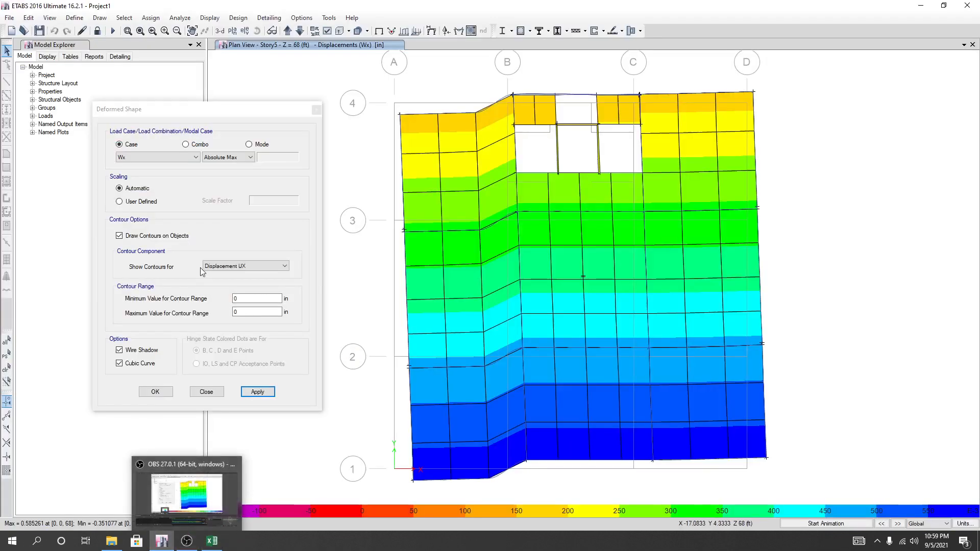
pyautogui.click(158, 157)
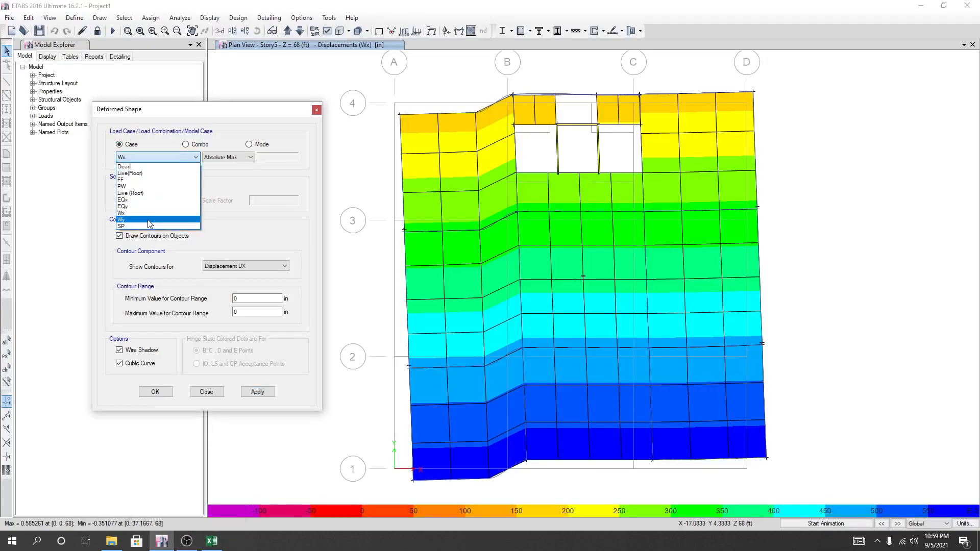
pyautogui.click(121, 220)
pyautogui.click(257, 392)
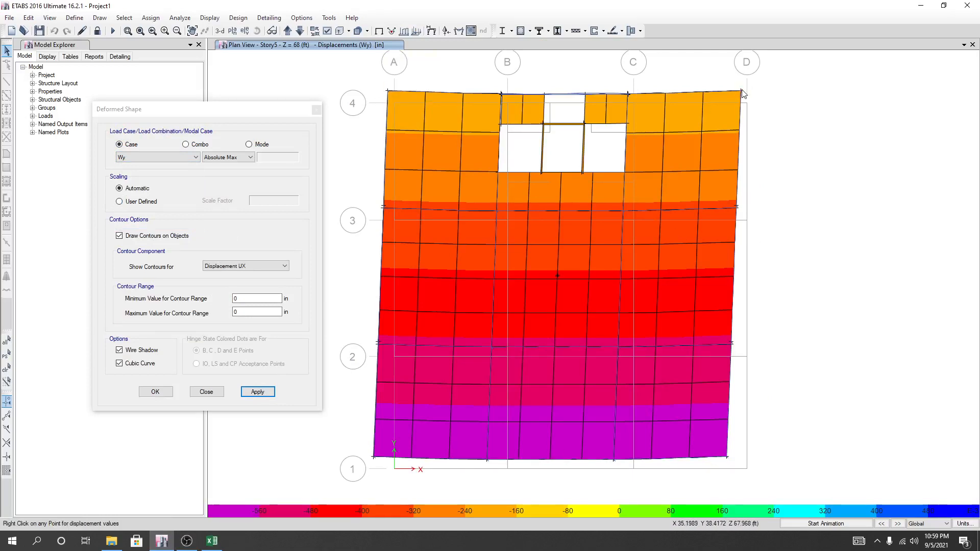
# Read the Wy displacement at Story5 corner D-4, and set Δmax for load case Wy in F15 of the Excel sheet to 0.375.
pyautogui.moveTo(742, 93)
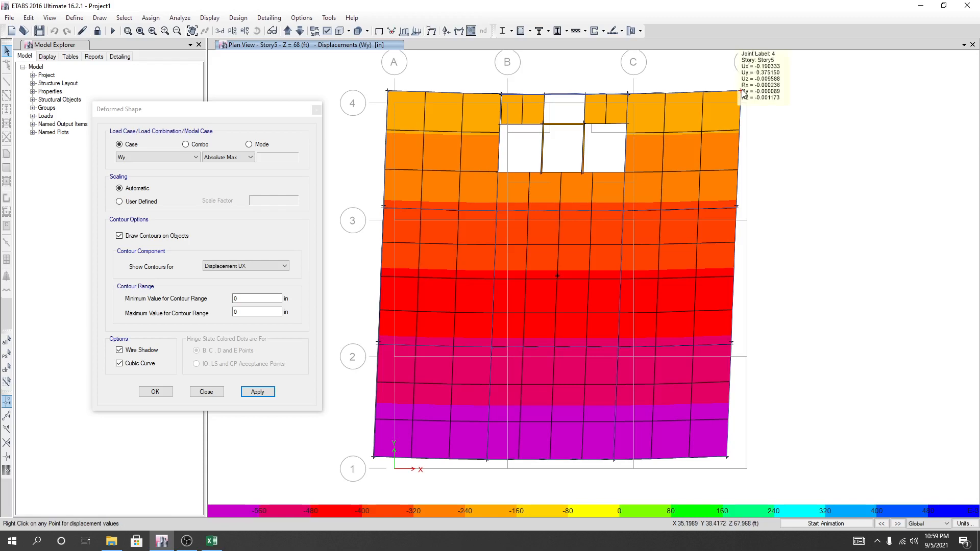
pyautogui.moveTo(388, 94)
pyautogui.click(212, 541)
pyautogui.click(316, 466)
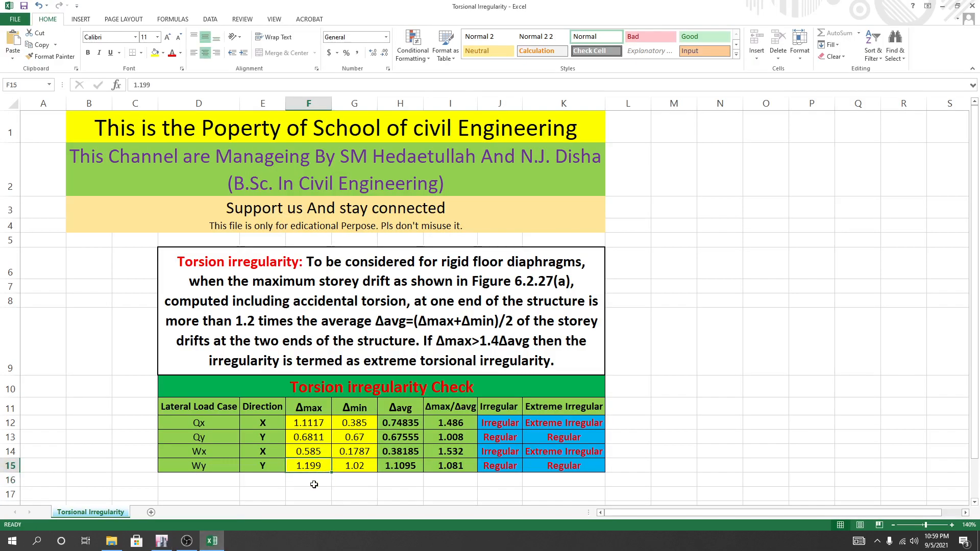
pyautogui.write('0.')
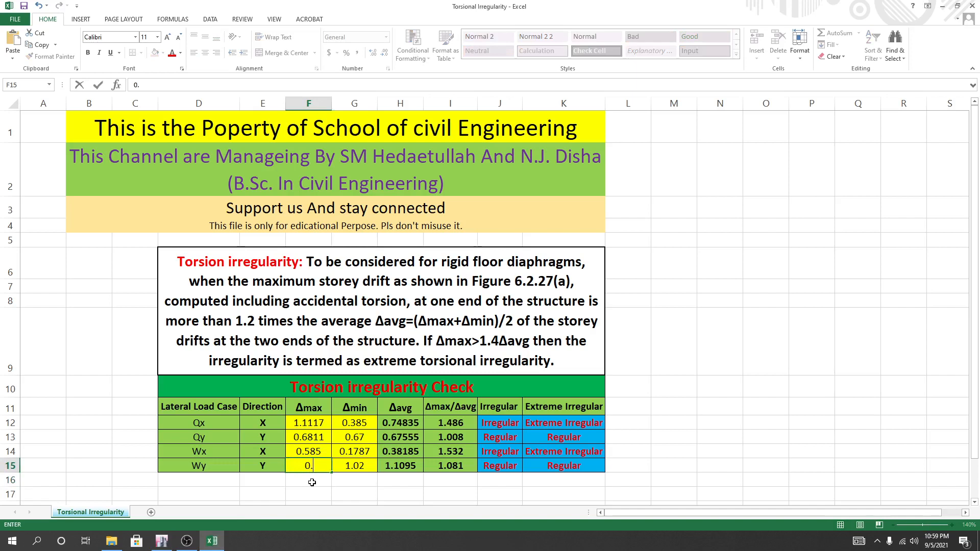
pyautogui.write('375')
pyautogui.click(347, 465)
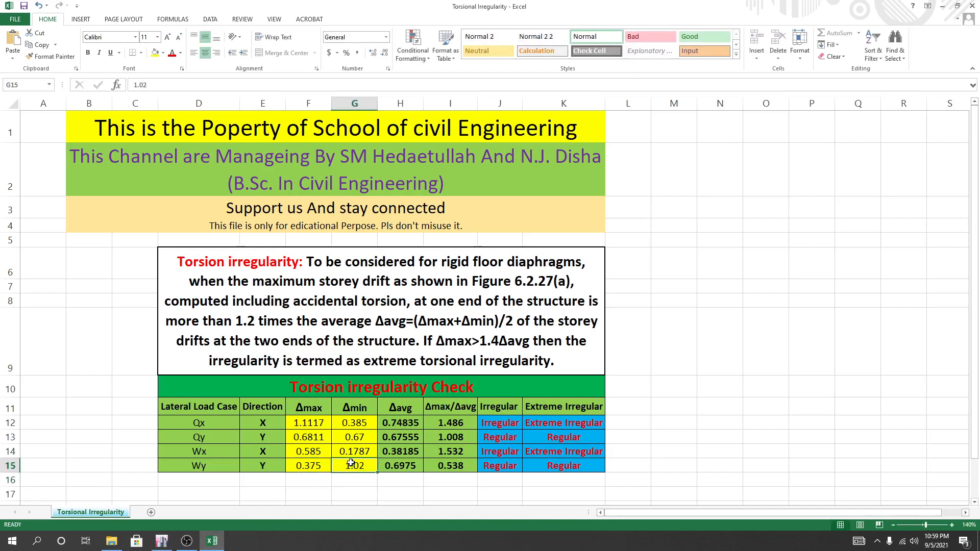
# Read the Wy displacement at Story5 corner A-4 in ETABS, and set Δmin for load case Wy in G15 of the Excel sheet to 0.3739.
pyautogui.click(161, 541)
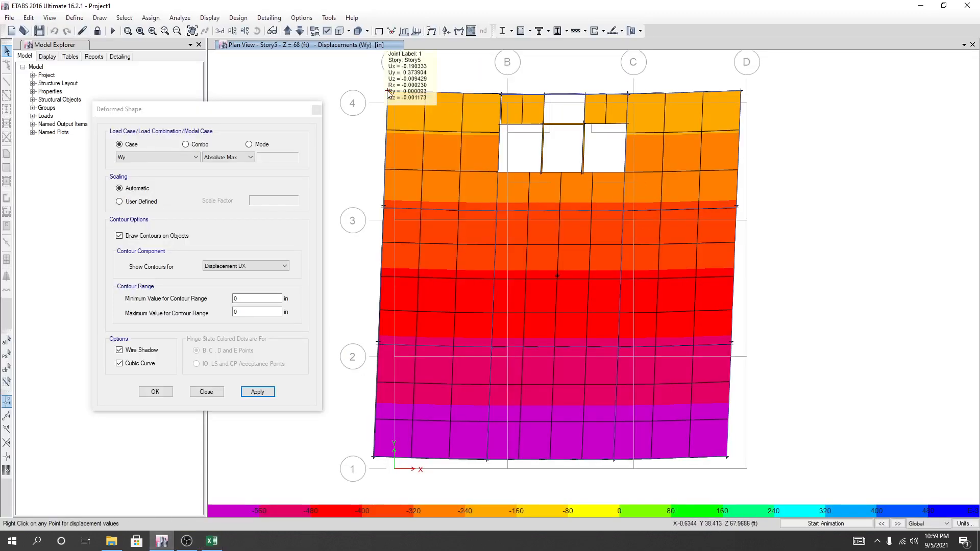
pyautogui.click(212, 540)
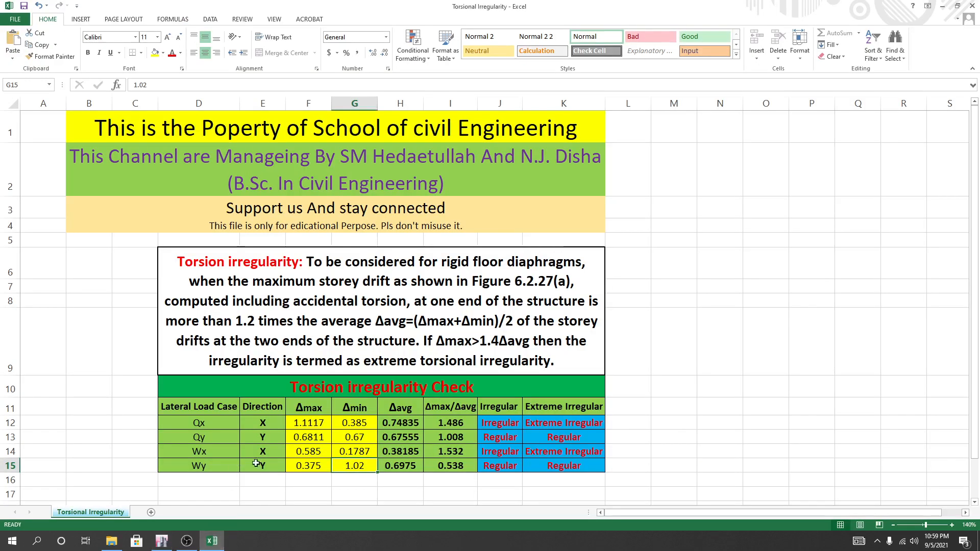
pyautogui.click(364, 499)
pyautogui.click(357, 462)
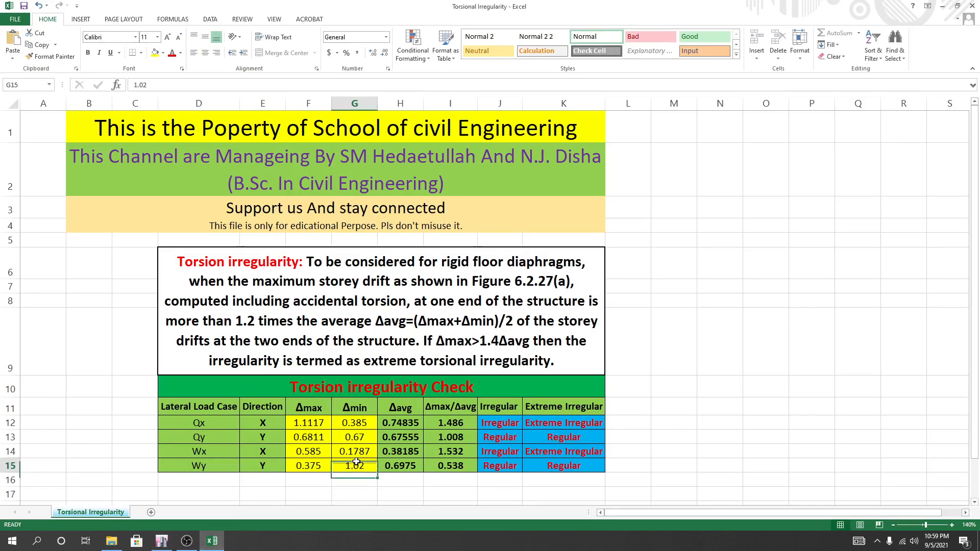
pyautogui.write('0')
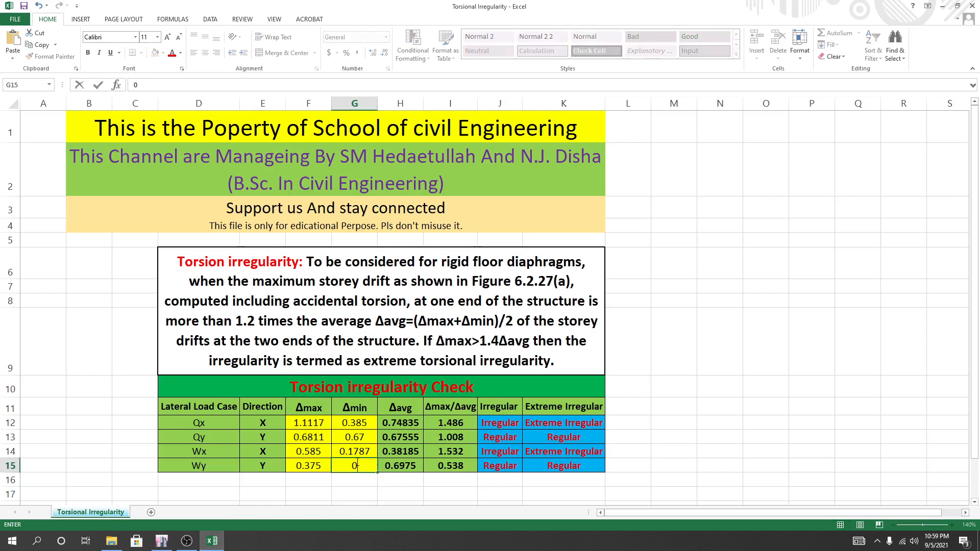
pyautogui.write('.3739')
pyautogui.press('Return')
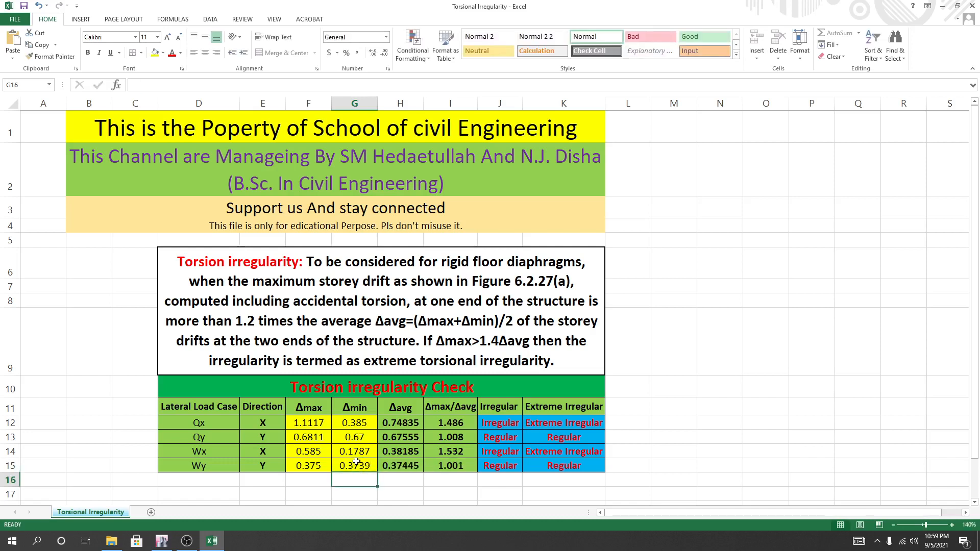
pyautogui.click(749, 417)
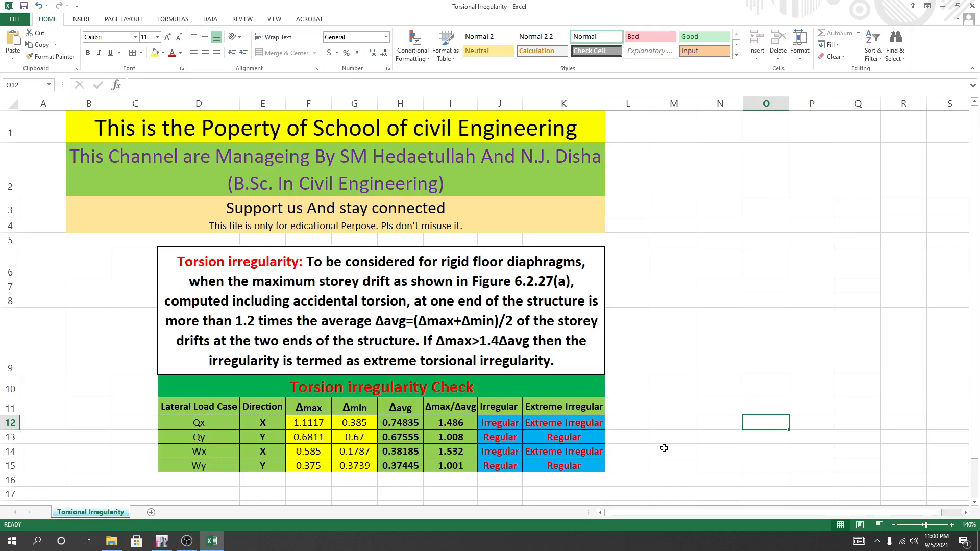
pyautogui.click(718, 427)
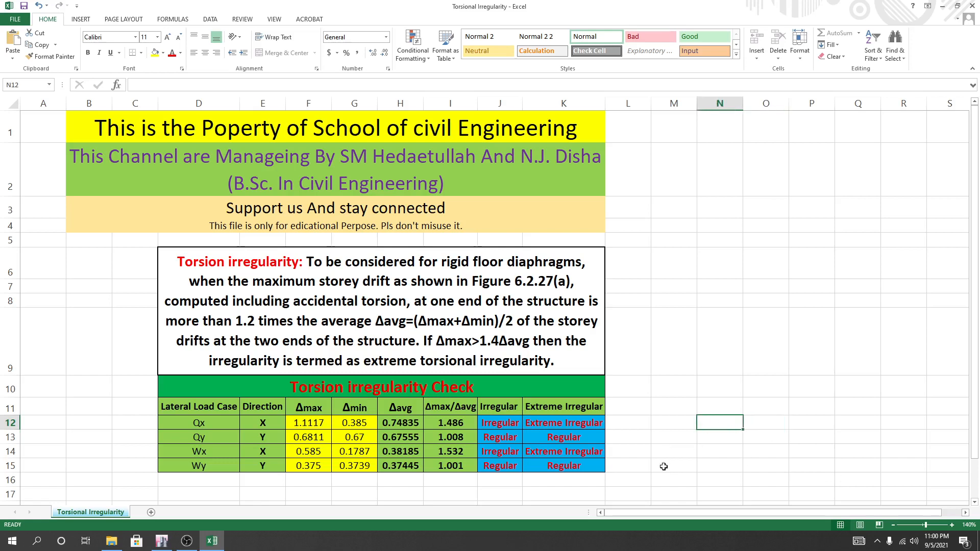
pyautogui.click(624, 486)
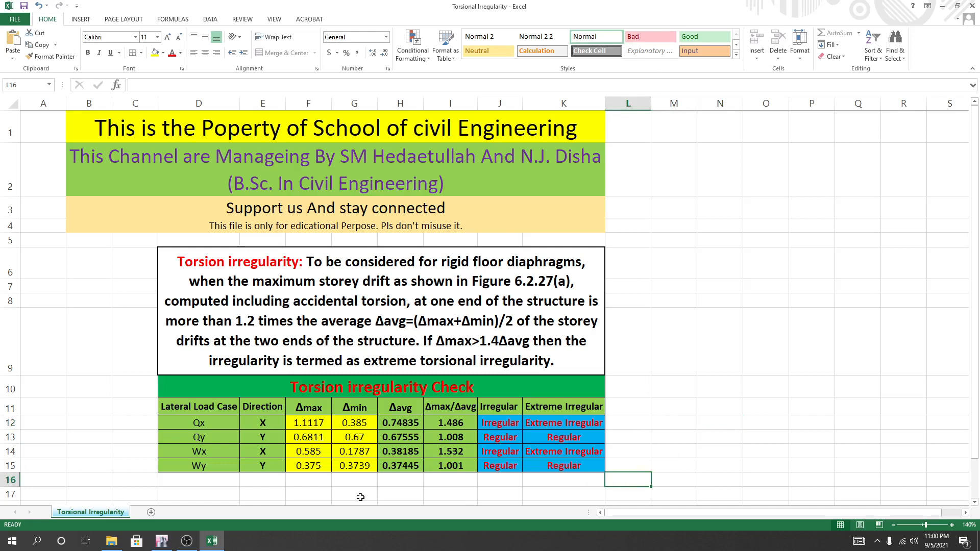
# Return to ETABS, close the Deformed Shape settings and step the displacement display back to load case Wx.
pyautogui.click(162, 541)
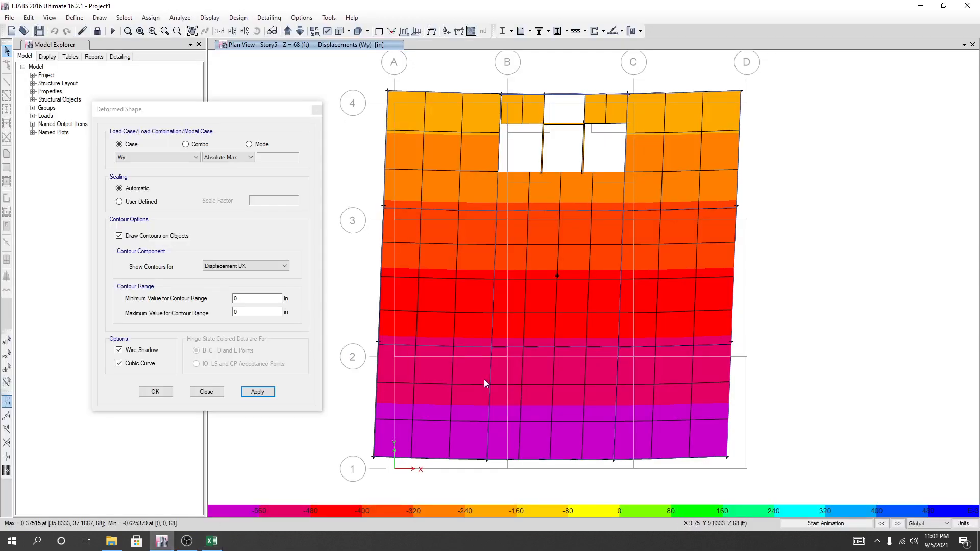
pyautogui.click(206, 392)
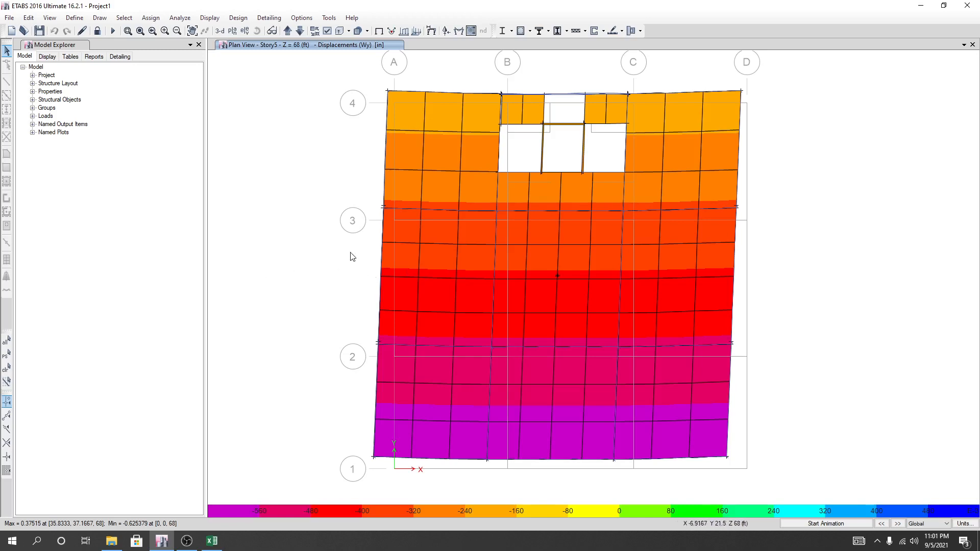
pyautogui.click(881, 524)
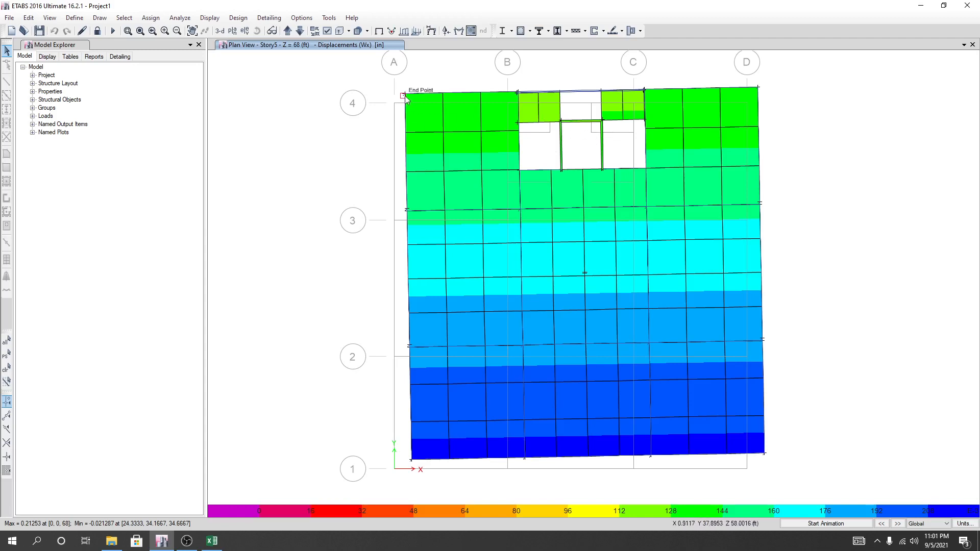
pyautogui.moveTo(405, 96)
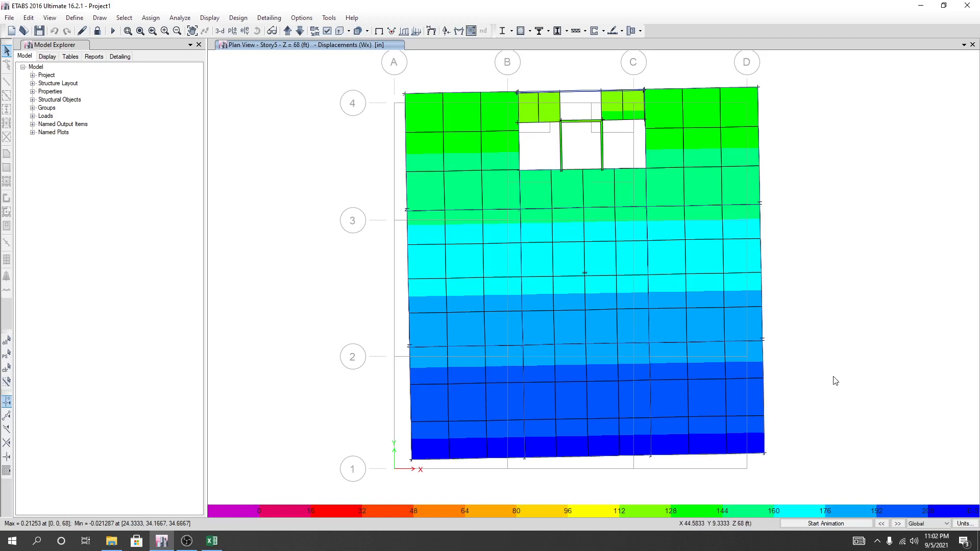
# Leave the displacement display and examine the column at grid B-2 up close on the Story5 plan.
pyautogui.click(113, 32)
pyautogui.click(508, 305)
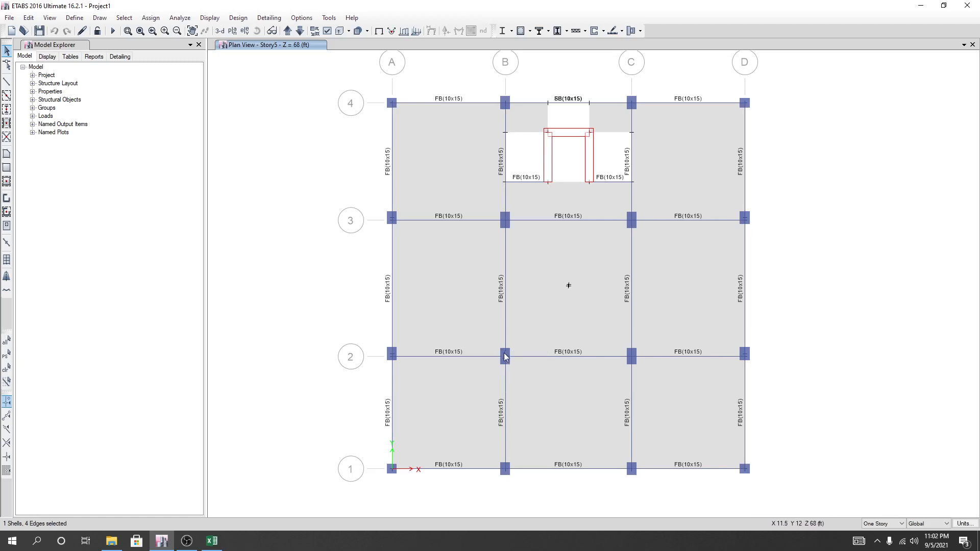
pyautogui.scroll(5, 504, 356)
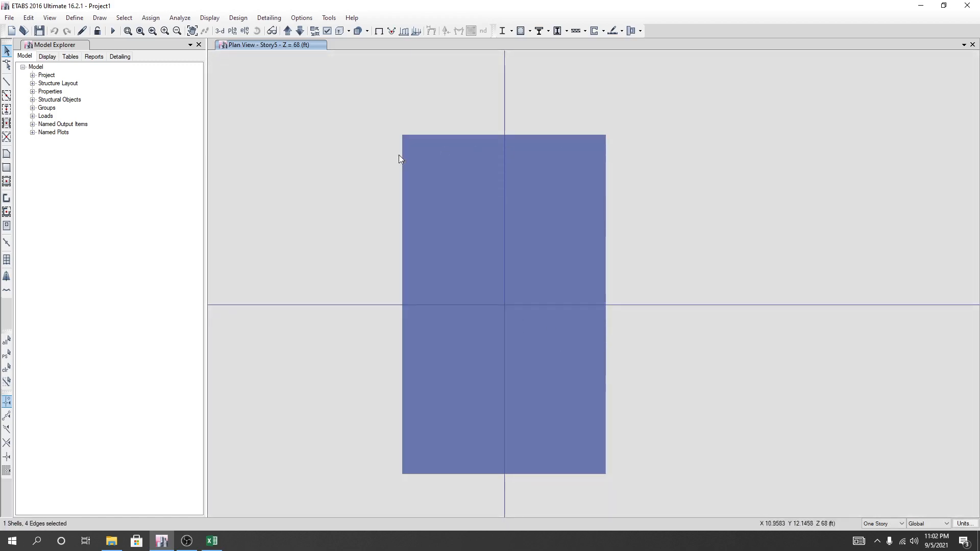
pyautogui.scroll(-5, 570, 157)
pyautogui.moveTo(599, 218); pyautogui.dragTo(538, 351, button='middle')
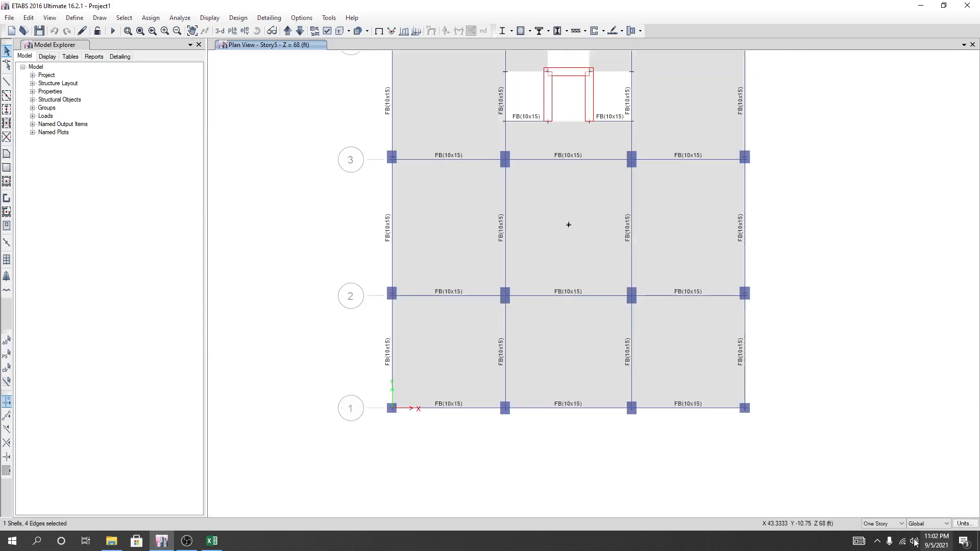
# Change the plan view's story scope from One Story to All Stories.
pyautogui.click(883, 524)
pyautogui.click(878, 539)
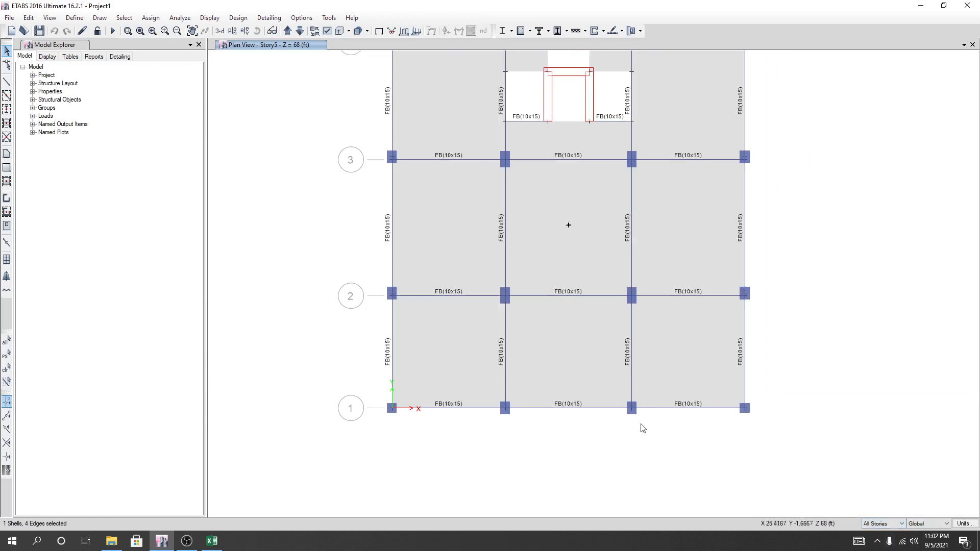
pyautogui.moveTo(296, 168); pyautogui.dragTo(291, 201, button='middle')
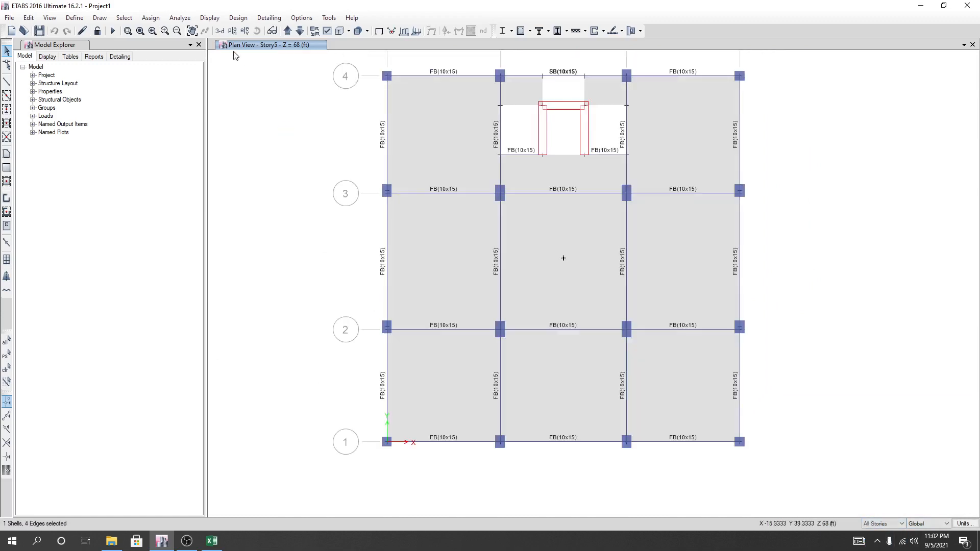
# Switch to the 3-D view and hide the walls and floors so only the frame is displayed.
pyautogui.click(219, 31)
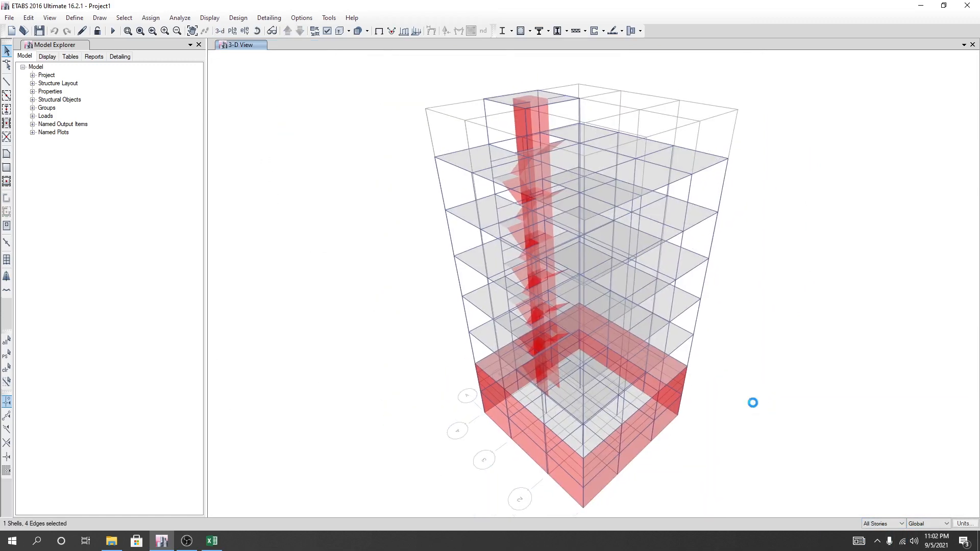
pyautogui.click(327, 31)
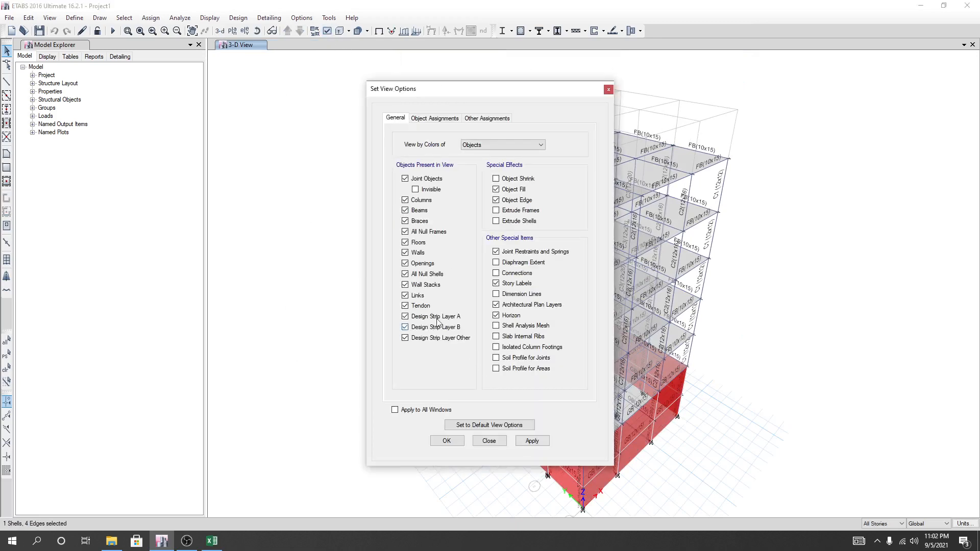
pyautogui.click(417, 253)
pyautogui.click(411, 243)
pyautogui.click(532, 440)
pyautogui.click(446, 441)
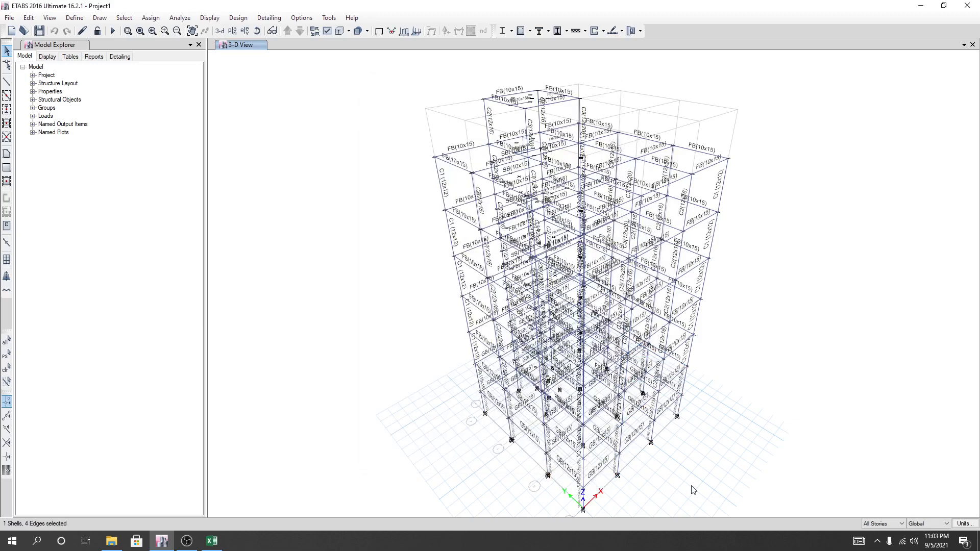
pyautogui.moveTo(693, 490); pyautogui.dragTo(661, 483, button='middle')
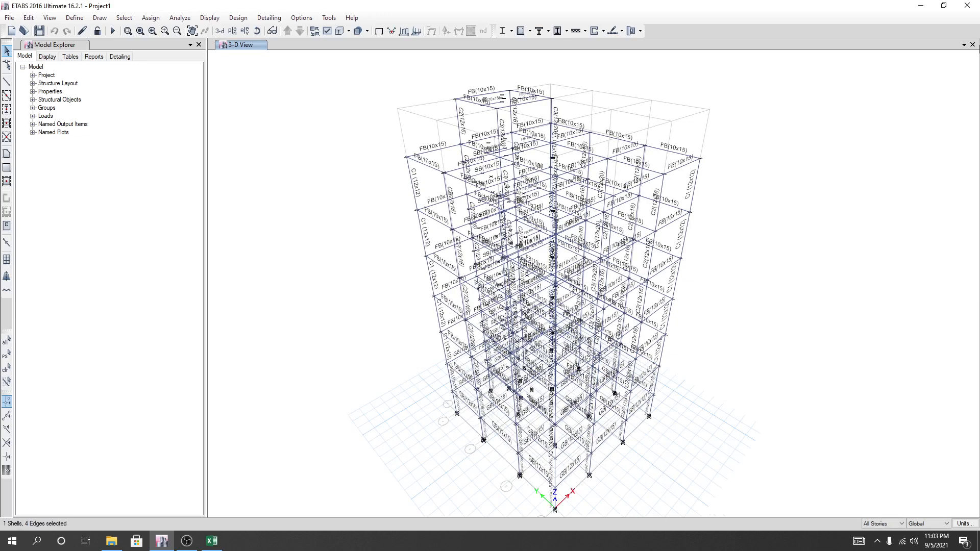
# Add a second view window beside the existing 3-D view.
pyautogui.click(963, 45)
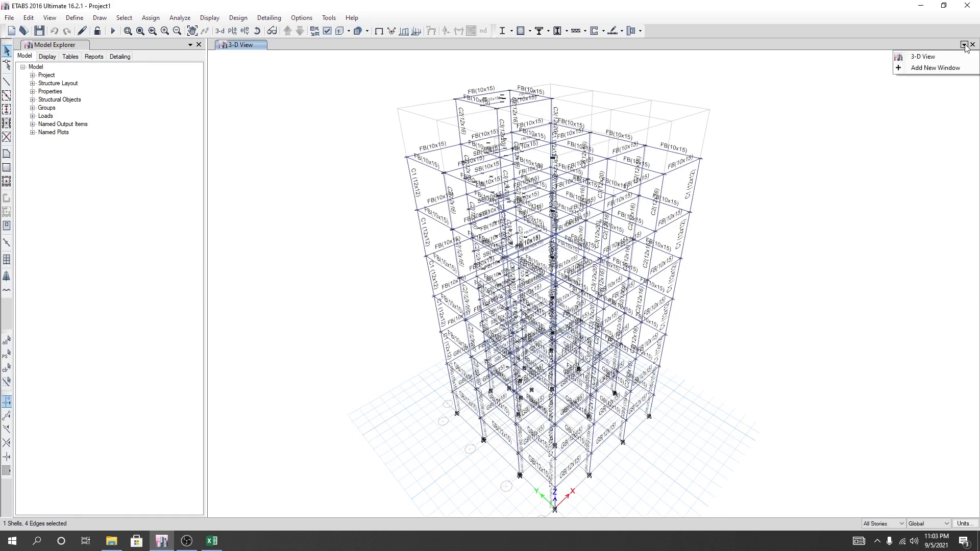
pyautogui.click(939, 58)
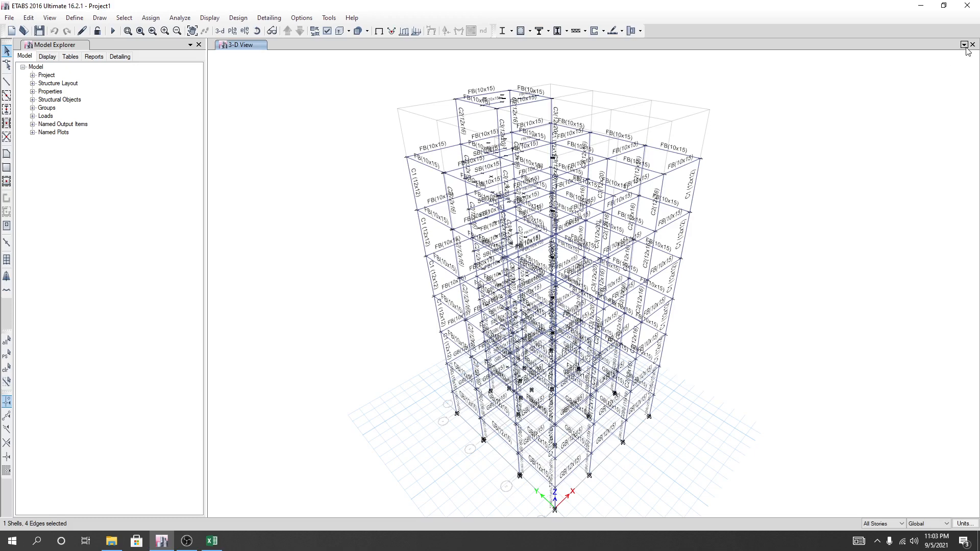
pyautogui.click(964, 45)
pyautogui.click(939, 70)
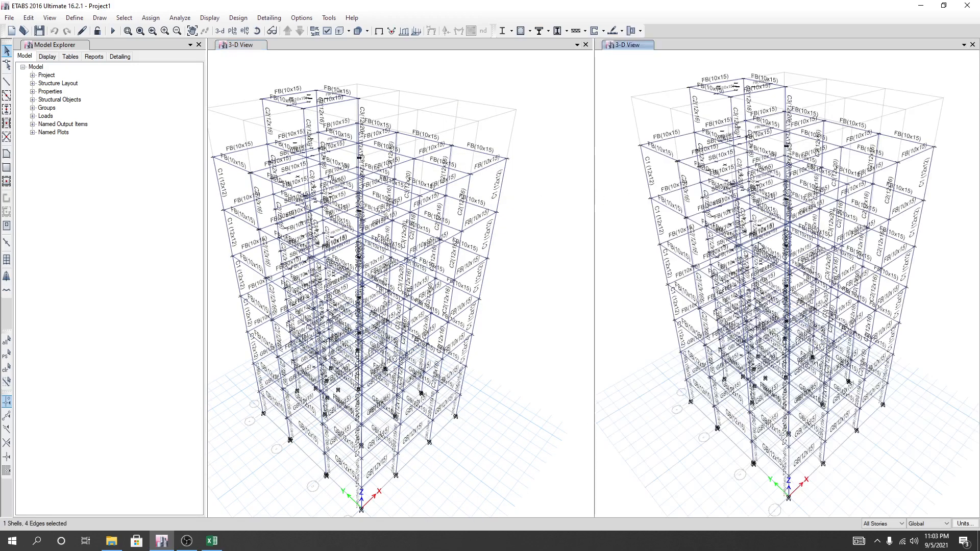
# Display the Story1 plan view in the original window, keeping the 3-D view in the added one.
pyautogui.click(502, 317)
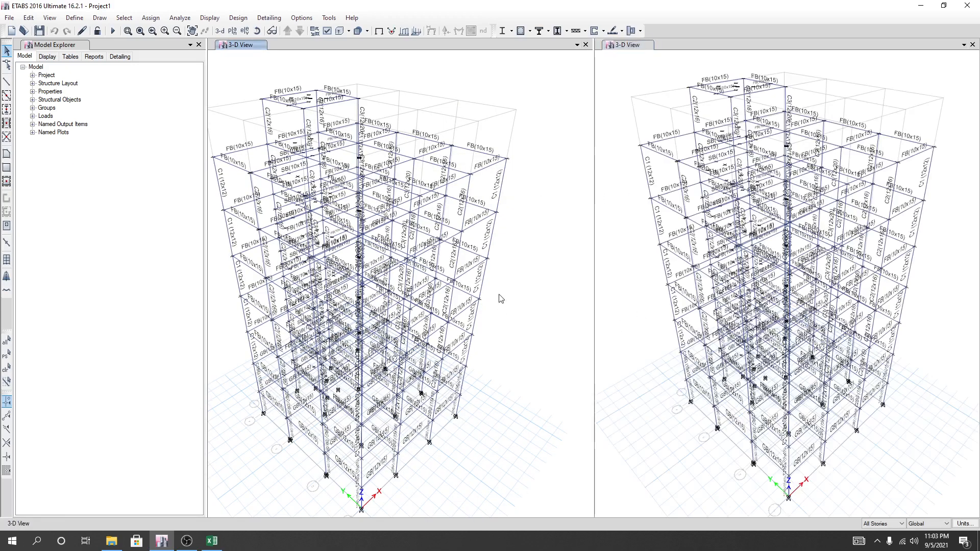
pyautogui.click(232, 30)
pyautogui.click(437, 271)
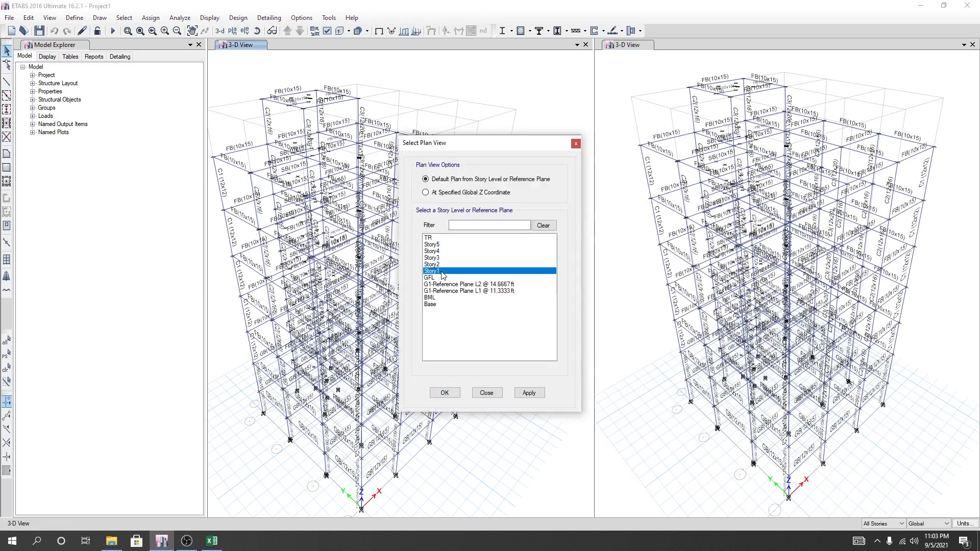
pyautogui.click(528, 394)
pyautogui.click(445, 393)
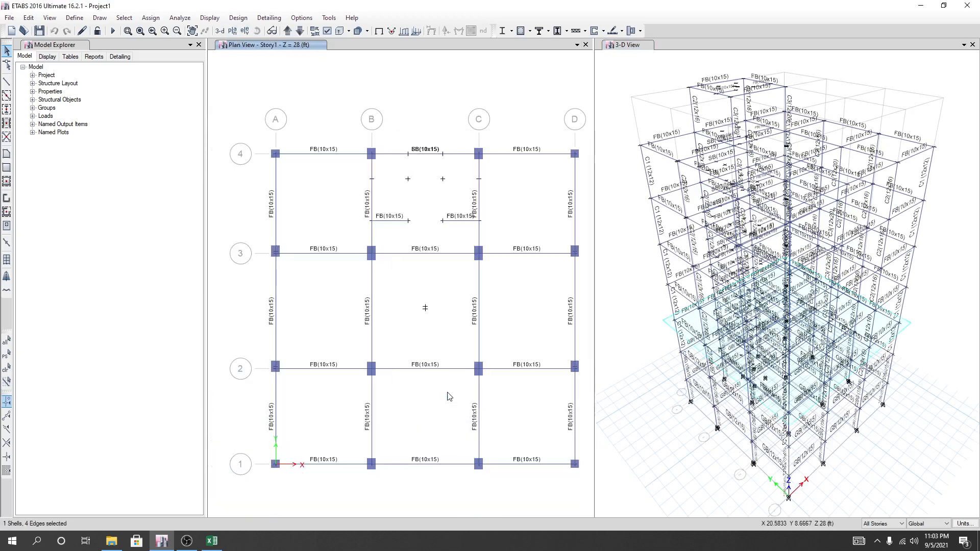
# Examine the frame's columns from several sides in the 3-D view.
pyautogui.click(669, 408)
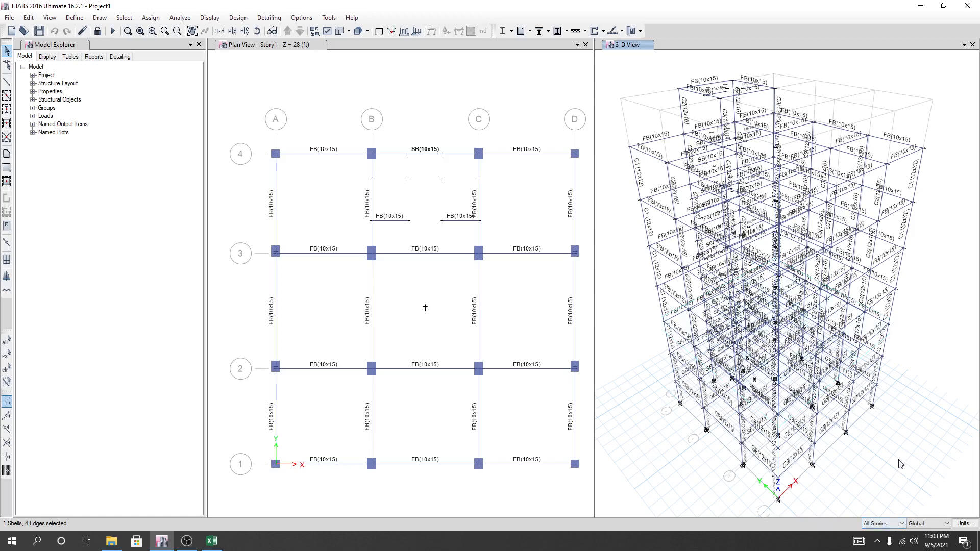
pyautogui.moveTo(901, 442); pyautogui.dragTo(901, 444, button='middle')
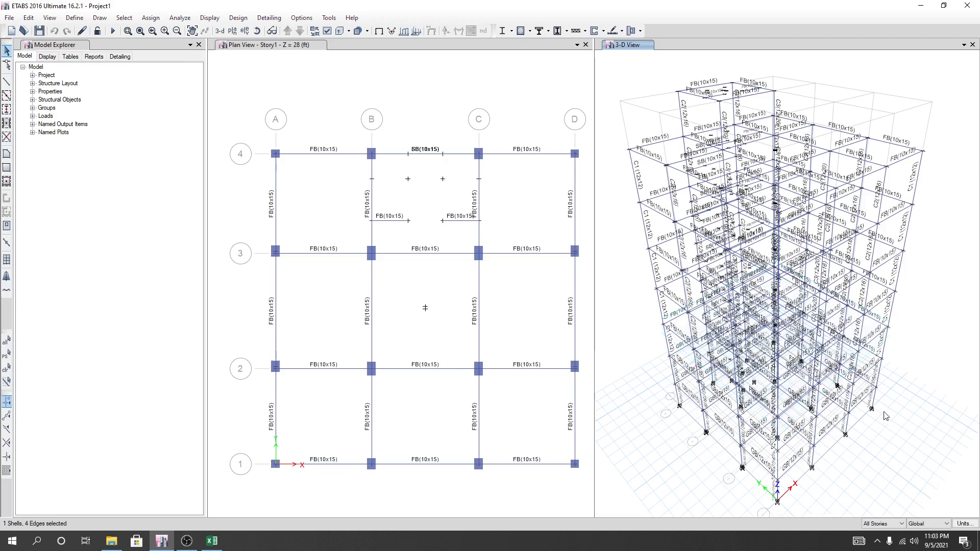
pyautogui.click(847, 429)
pyautogui.click(814, 458)
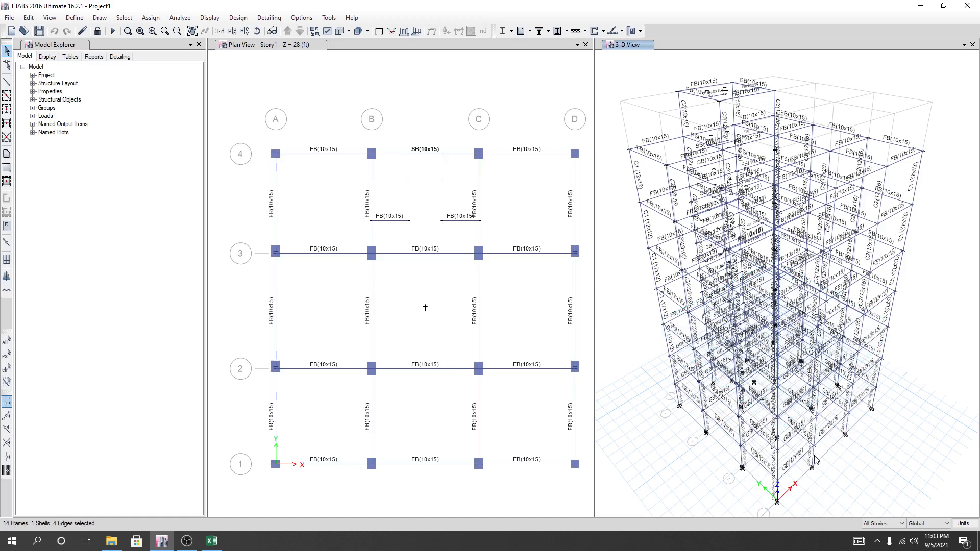
pyautogui.keyDown('shift'); pyautogui.moveTo(856, 458); pyautogui.dragTo(830, 408, button='middle'); pyautogui.keyUp('shift')
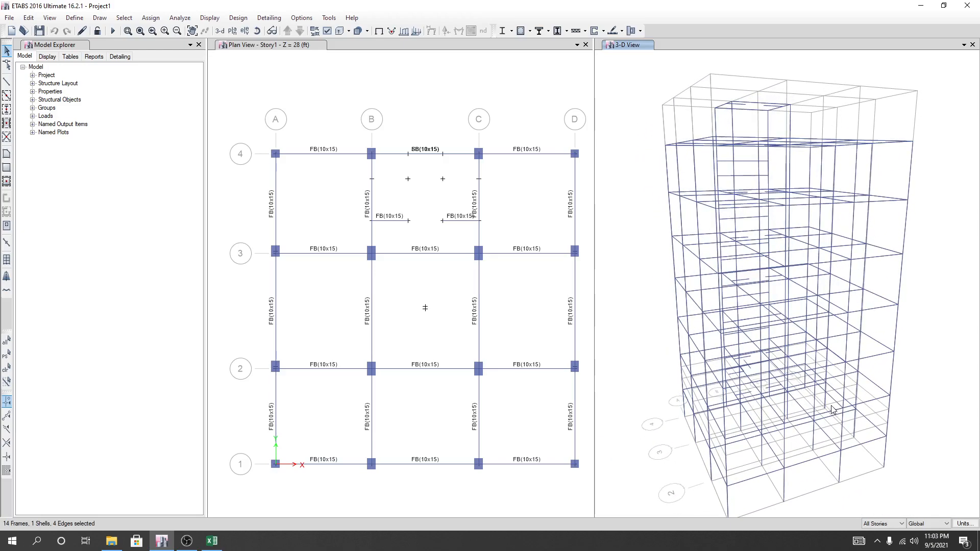
pyautogui.click(814, 449)
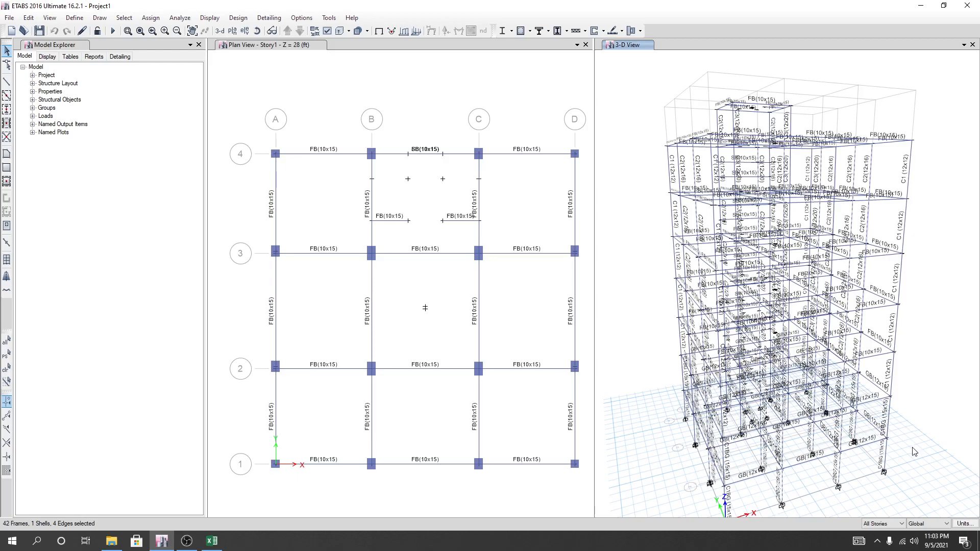
pyautogui.keyDown('shift'); pyautogui.moveTo(913, 452); pyautogui.dragTo(929, 377, button='middle'); pyautogui.keyUp('shift')
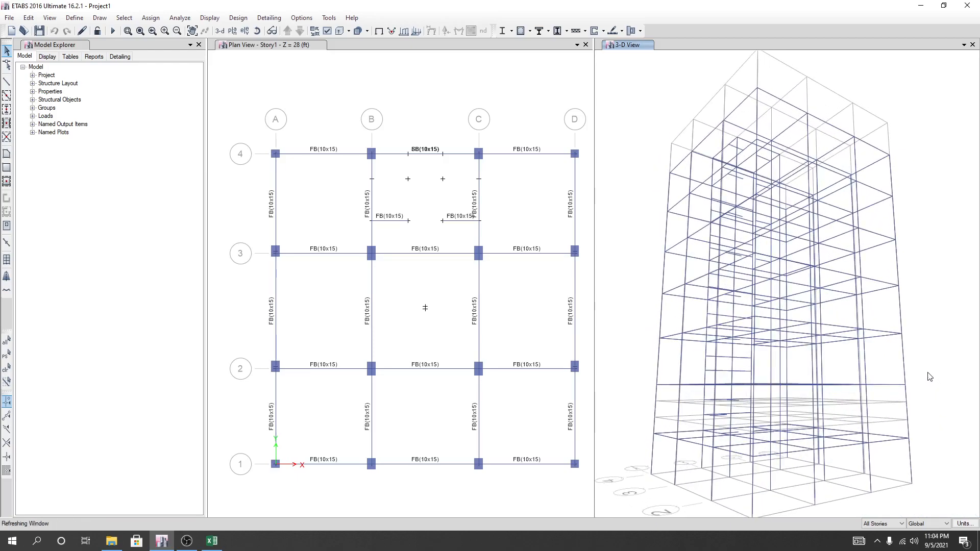
pyautogui.keyDown('shift'); pyautogui.moveTo(941, 425); pyautogui.dragTo(928, 379, button='middle'); pyautogui.keyUp('shift')
pyautogui.keyDown('shift'); pyautogui.moveTo(941, 421); pyautogui.dragTo(930, 453, button='middle'); pyautogui.keyUp('shift')
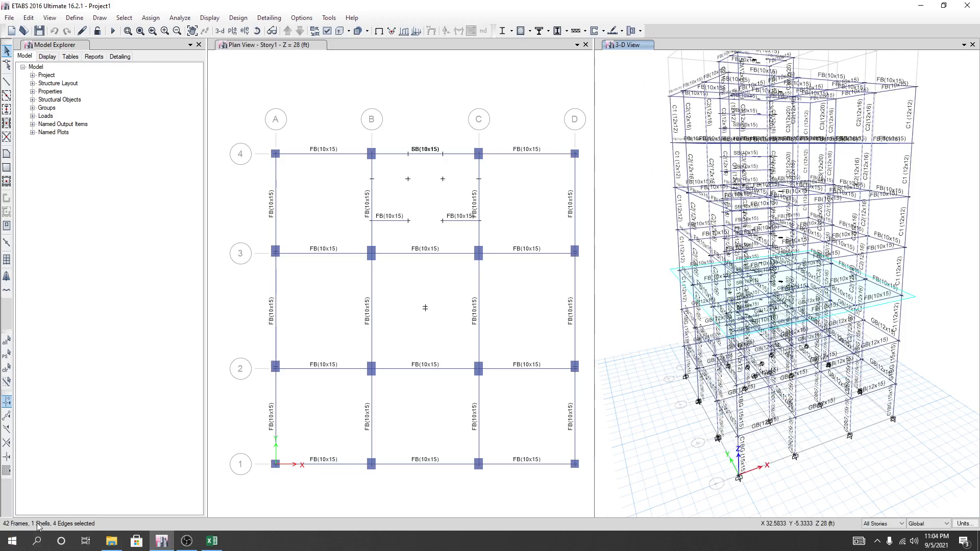
pyautogui.keyDown('shift'); pyautogui.moveTo(893, 476); pyautogui.dragTo(893, 415, button='middle'); pyautogui.keyUp('shift')
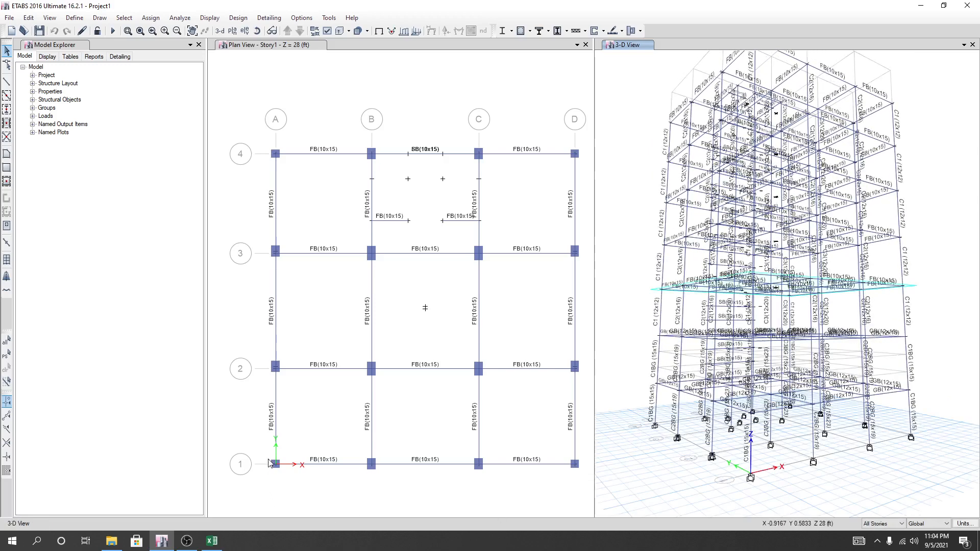
pyautogui.moveTo(268, 459); pyautogui.dragTo(287, 470)
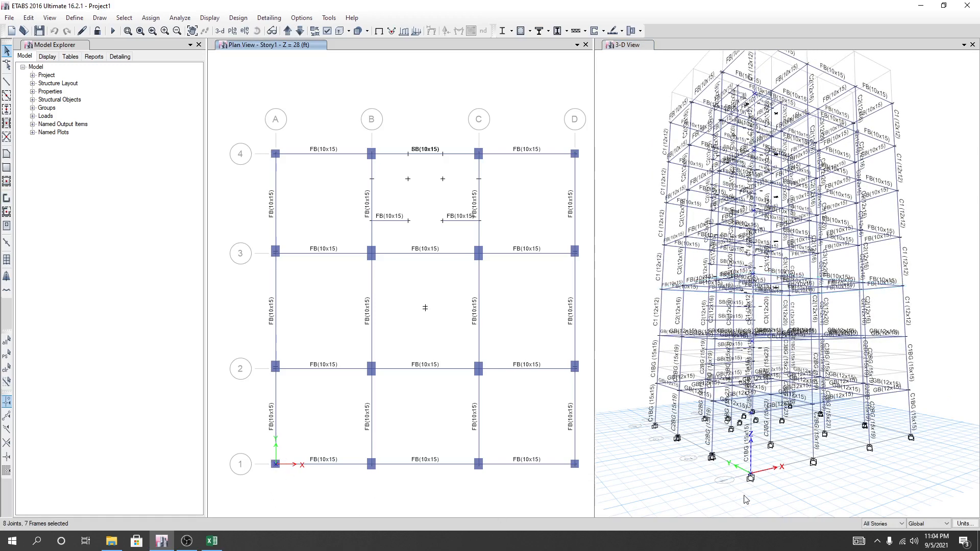
pyautogui.keyDown('shift'); pyautogui.moveTo(936, 181); pyautogui.dragTo(926, 263, button='middle'); pyautogui.keyUp('shift')
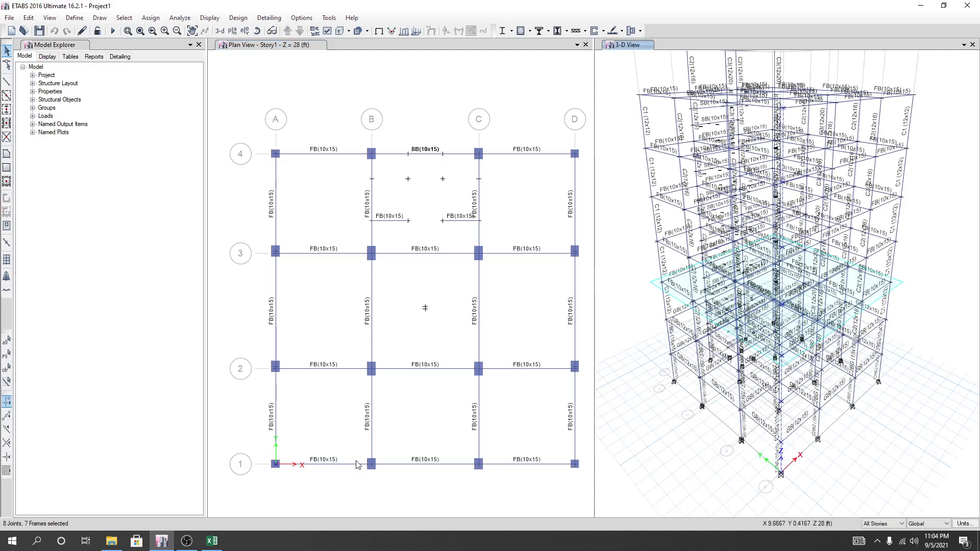
pyautogui.click(378, 470)
pyautogui.click(383, 474)
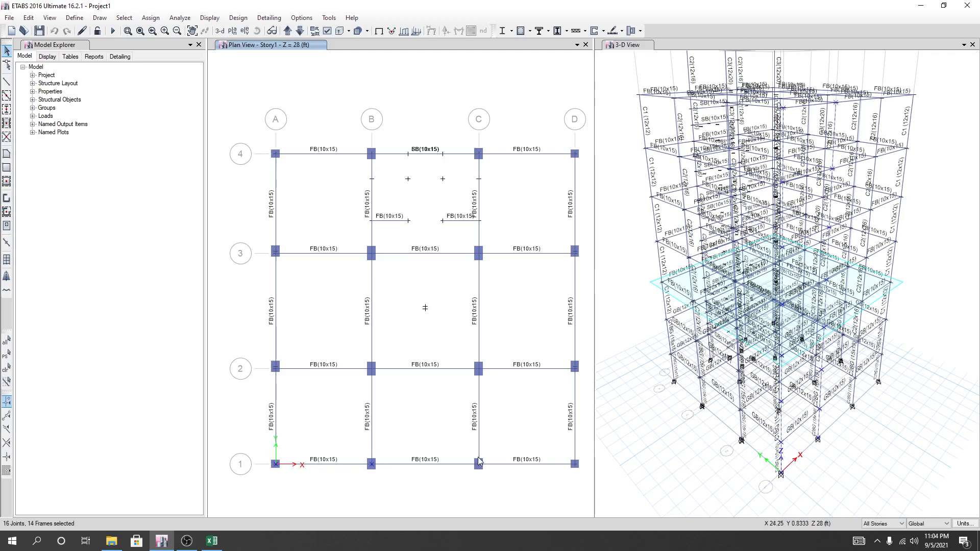
pyautogui.click(490, 473)
pyautogui.hotkey('ctrl', 'q')
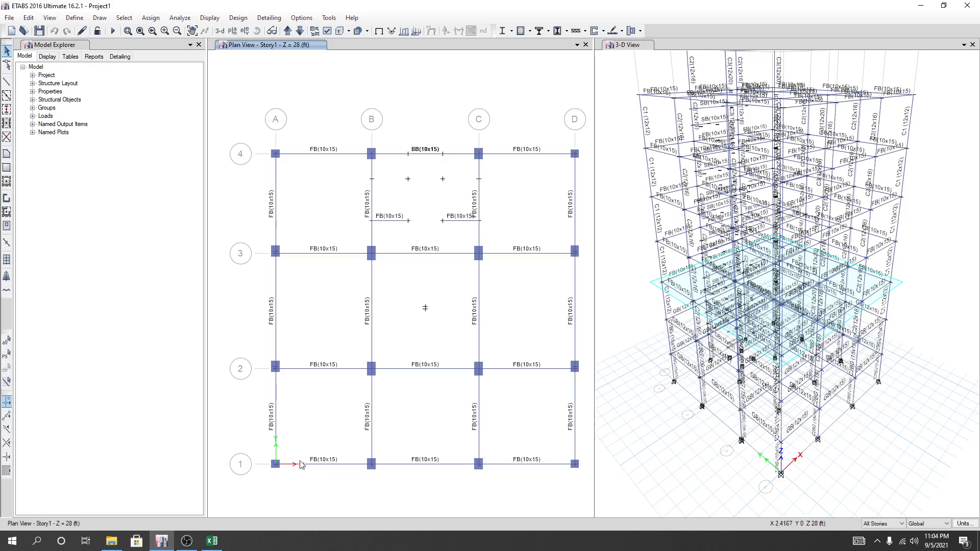
# Rotate the local axes of the columns at B1, C1 and all four gridline 2 positions by 90 degrees, through all stories.
pyautogui.moveTo(363, 453); pyautogui.dragTo(384, 474)
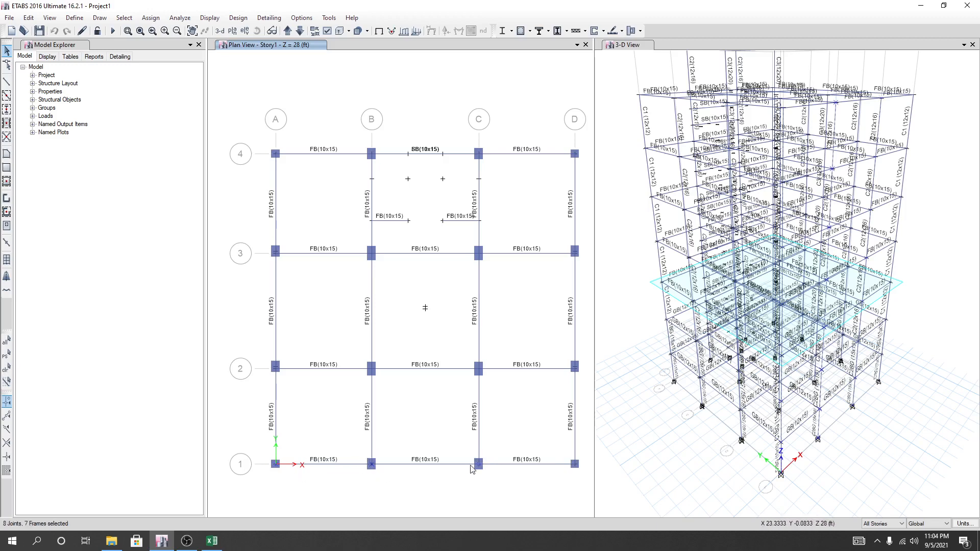
pyautogui.moveTo(473, 456); pyautogui.dragTo(489, 477)
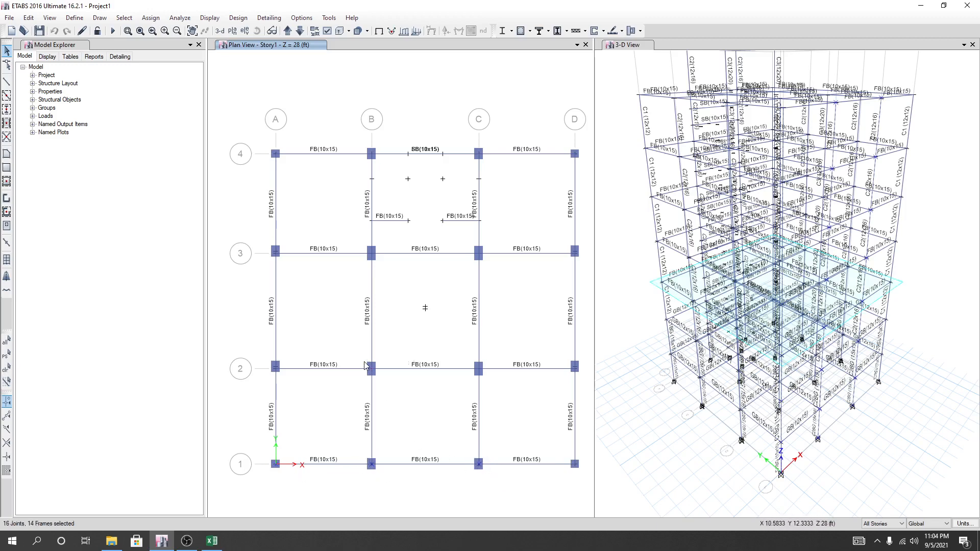
pyautogui.moveTo(364, 362); pyautogui.dragTo(379, 379)
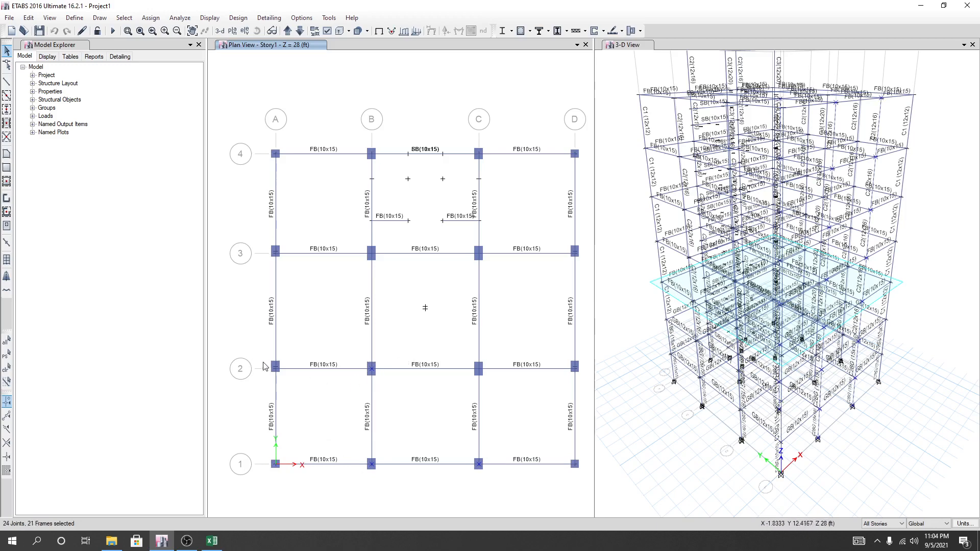
pyautogui.moveTo(265, 360); pyautogui.dragTo(289, 376)
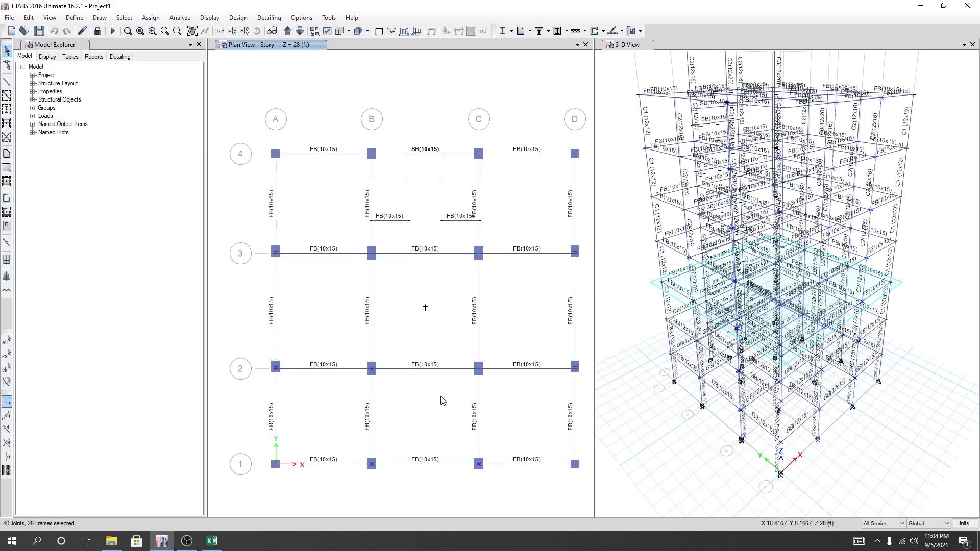
pyautogui.moveTo(469, 361); pyautogui.dragTo(485, 379)
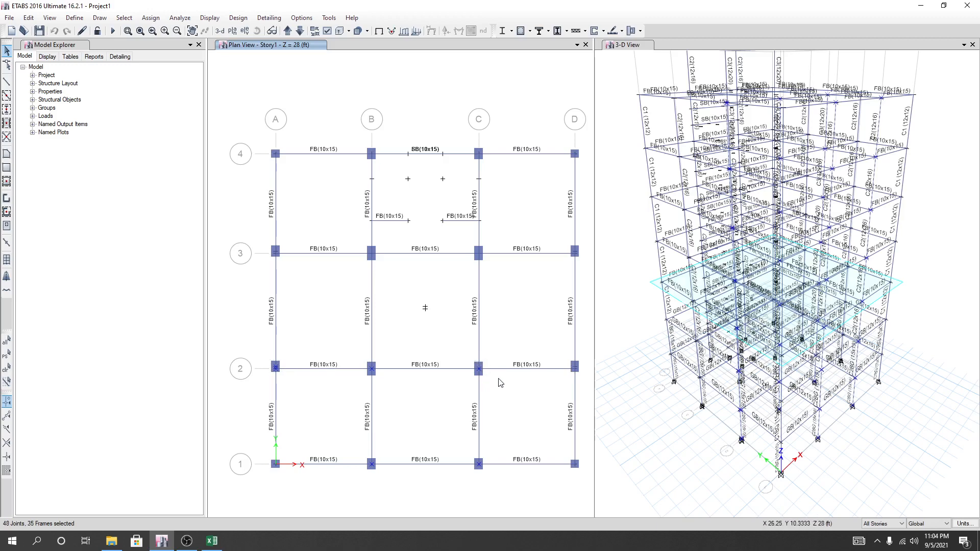
pyautogui.moveTo(567, 358); pyautogui.dragTo(583, 380)
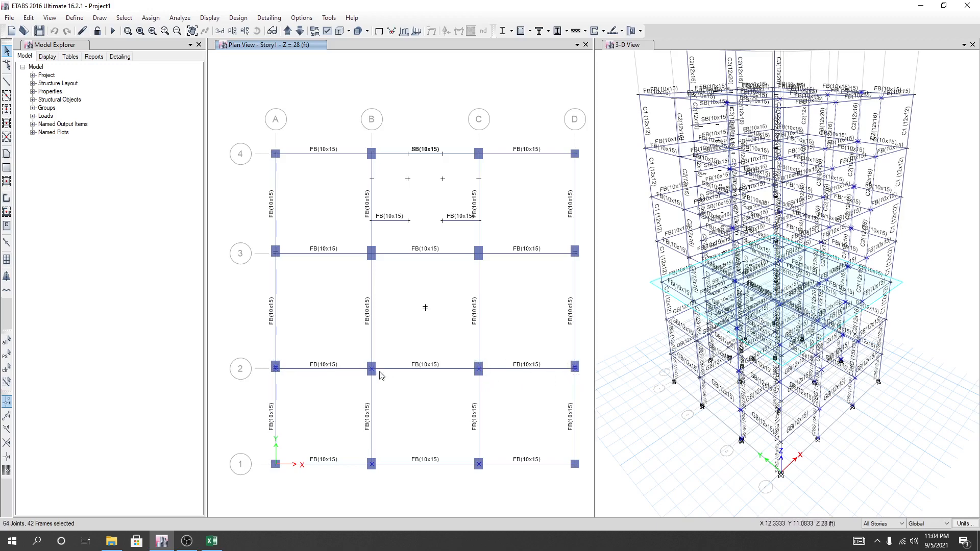
pyautogui.moveTo(447, 312); pyautogui.dragTo(442, 313, button='middle')
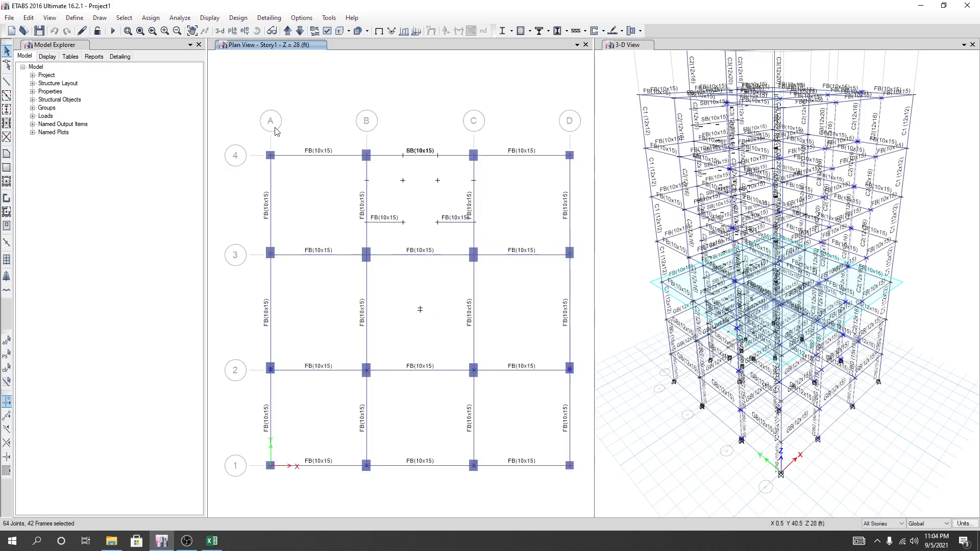
pyautogui.click(150, 19)
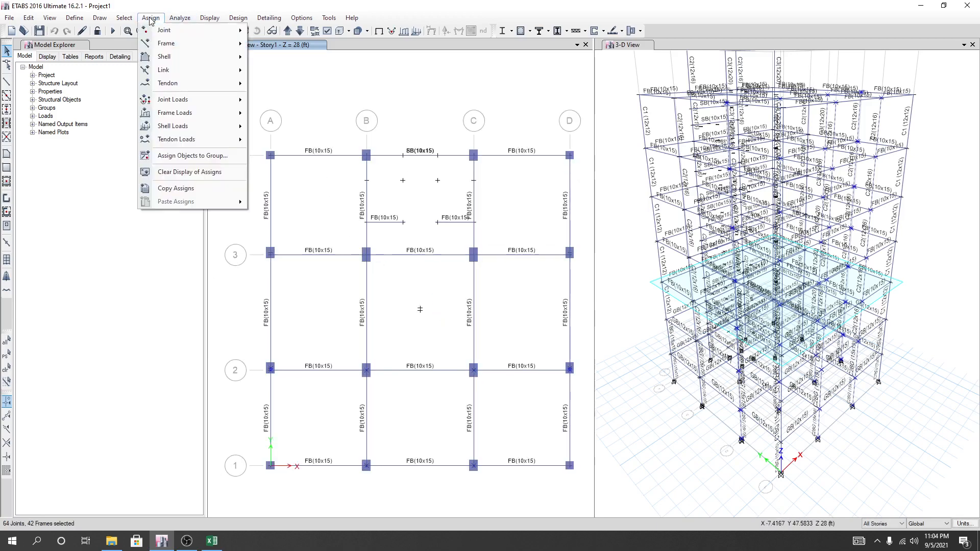
pyautogui.moveTo(168, 48)
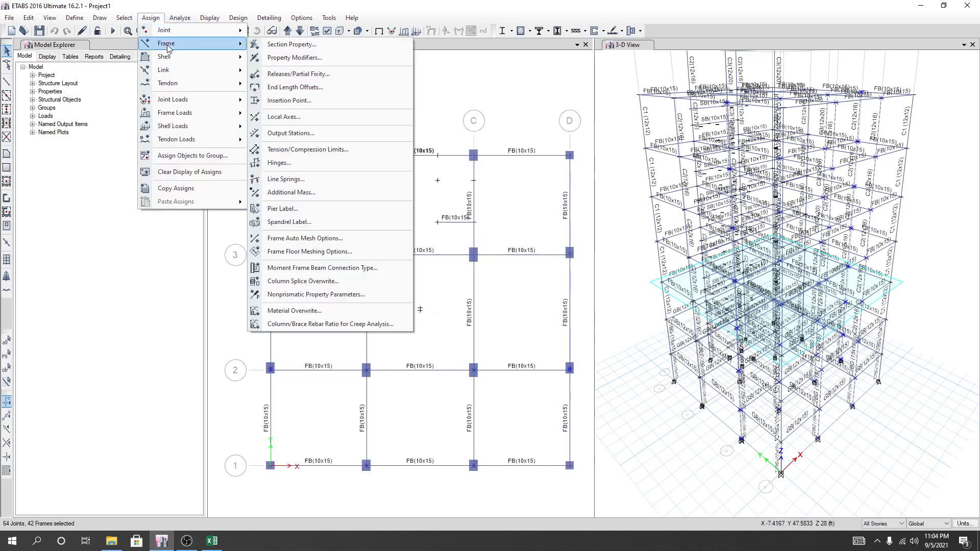
pyautogui.click(297, 117)
pyautogui.moveTo(449, 171); pyautogui.dragTo(235, 178)
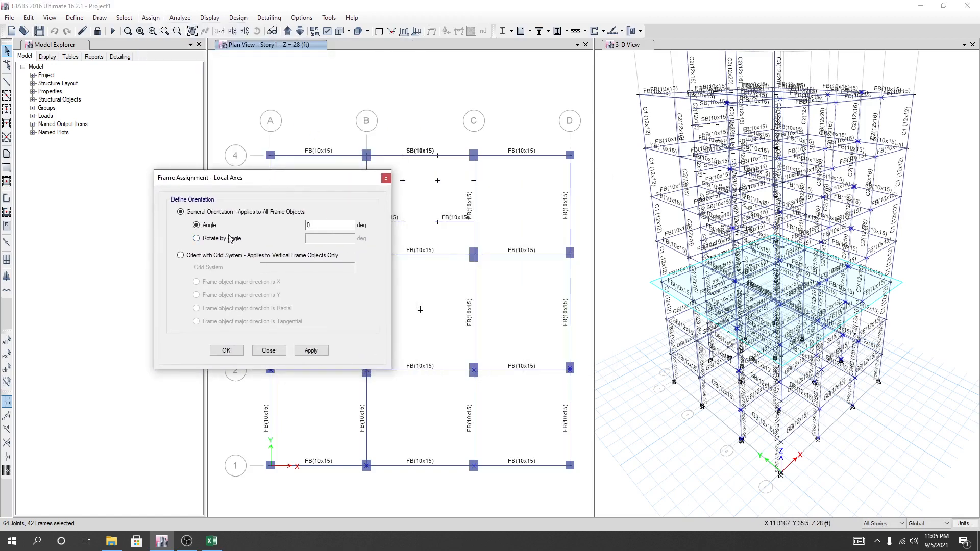
pyautogui.click(208, 240)
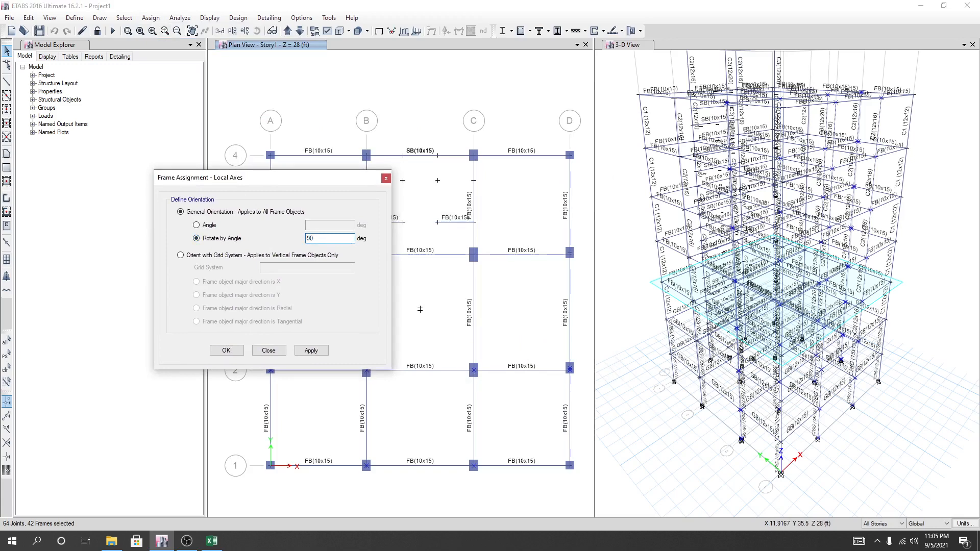
pyautogui.moveTo(299, 178); pyautogui.dragTo(145, 164)
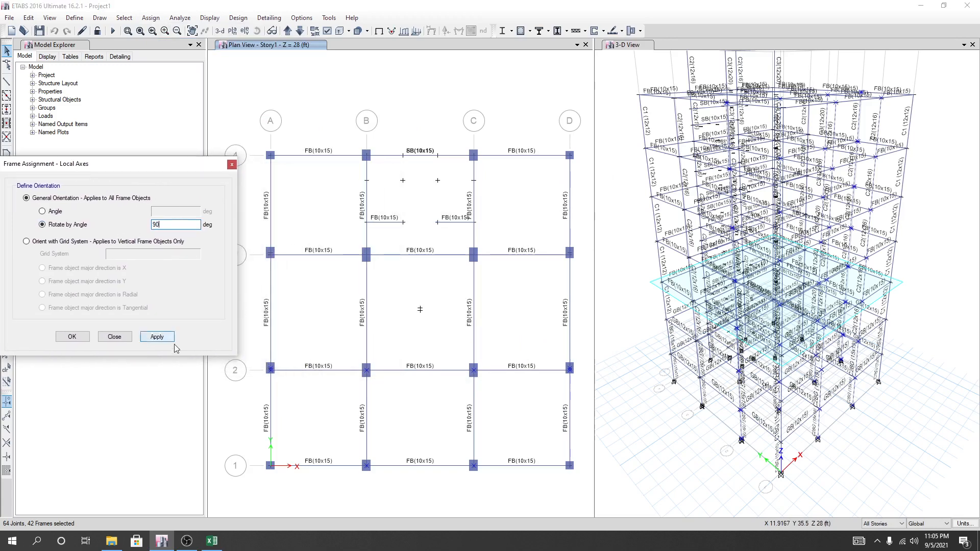
pyautogui.click(157, 338)
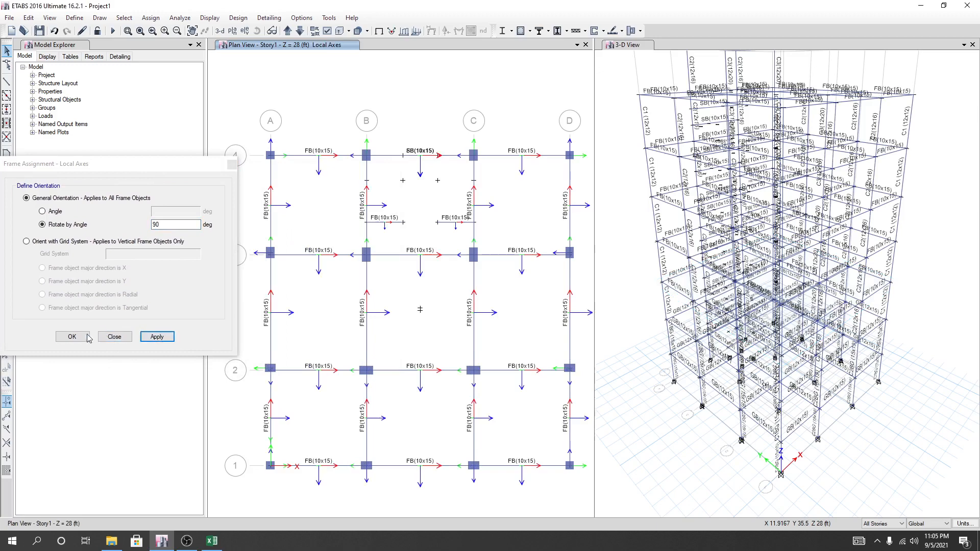
pyautogui.click(117, 338)
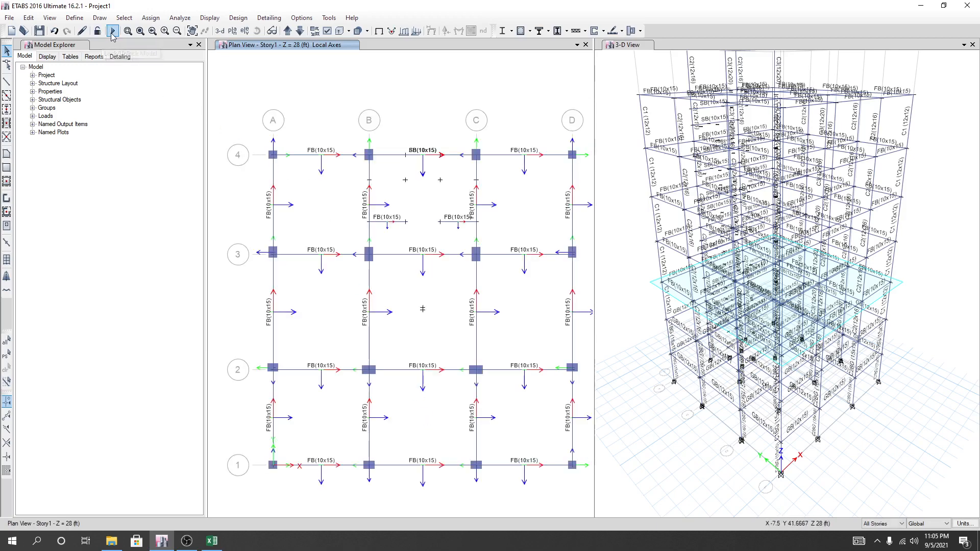
# Turn the floors and walls back on in the view options and apply them to all windows.
pyautogui.click(641, 231)
pyautogui.moveTo(638, 226)
pyautogui.mouseDown(button='middle')
pyautogui.moveTo(647, 263)
pyautogui.moveTo(641, 243)
pyautogui.mouseUp(button='middle')
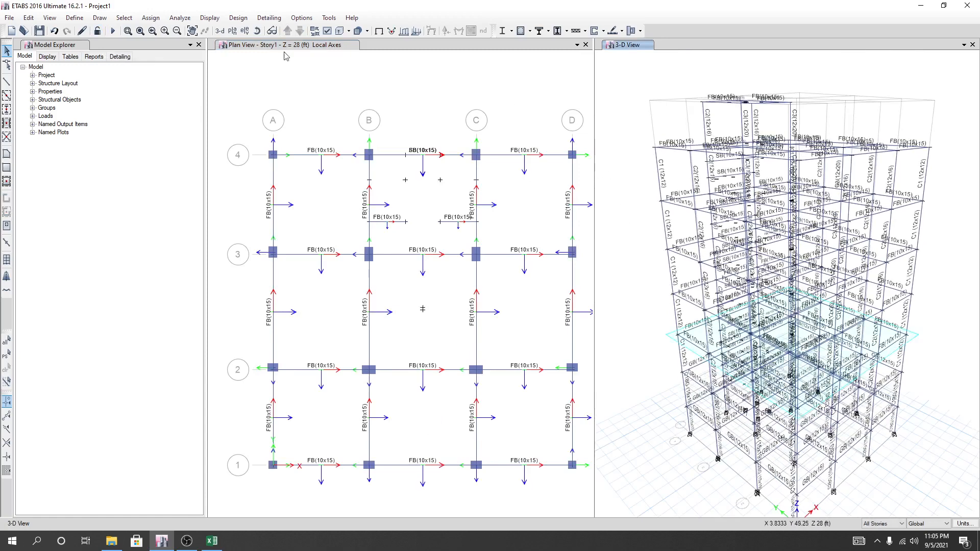
pyautogui.click(327, 31)
pyautogui.click(415, 243)
pyautogui.click(416, 253)
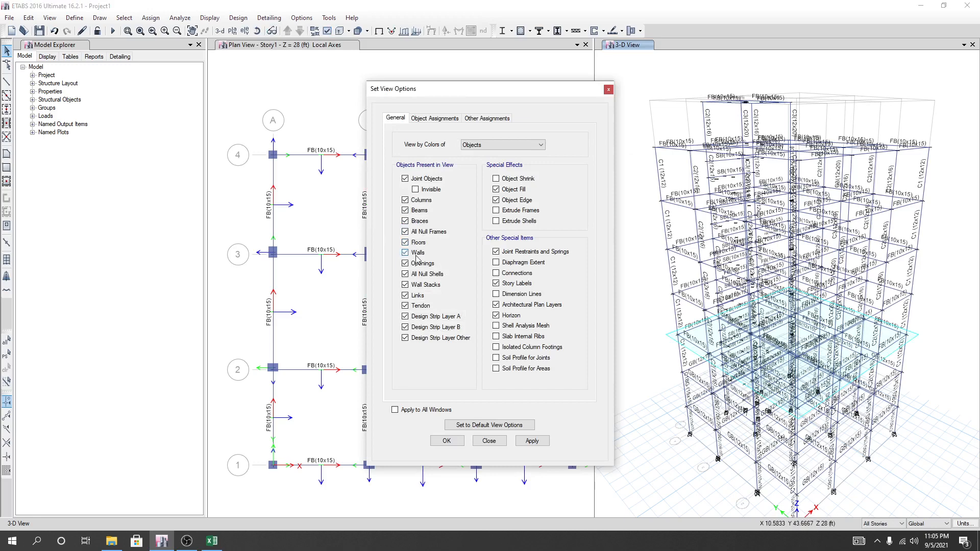
pyautogui.click(408, 411)
pyautogui.click(531, 441)
pyautogui.click(446, 441)
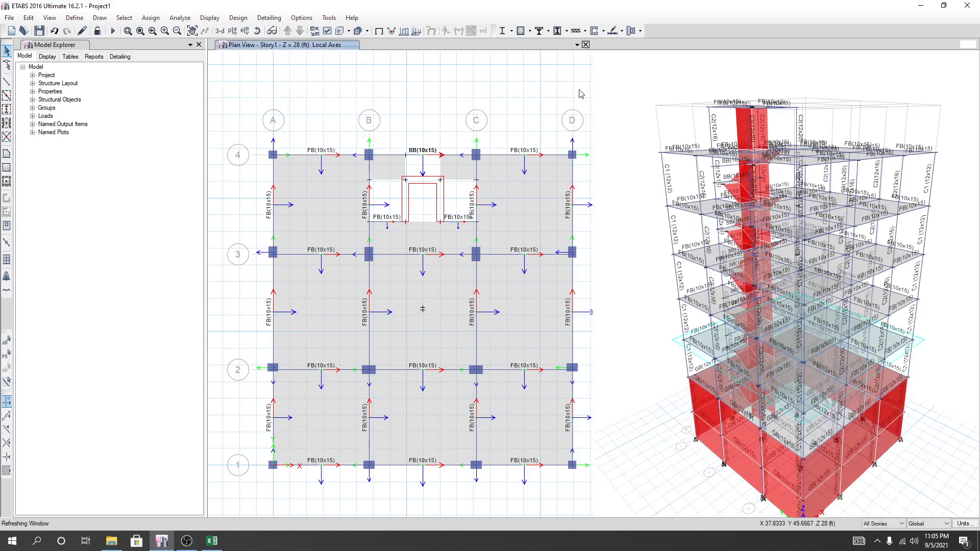
# Close the Story1 plan window and display the Story5 plan view in the remaining window.
pyautogui.click(585, 44)
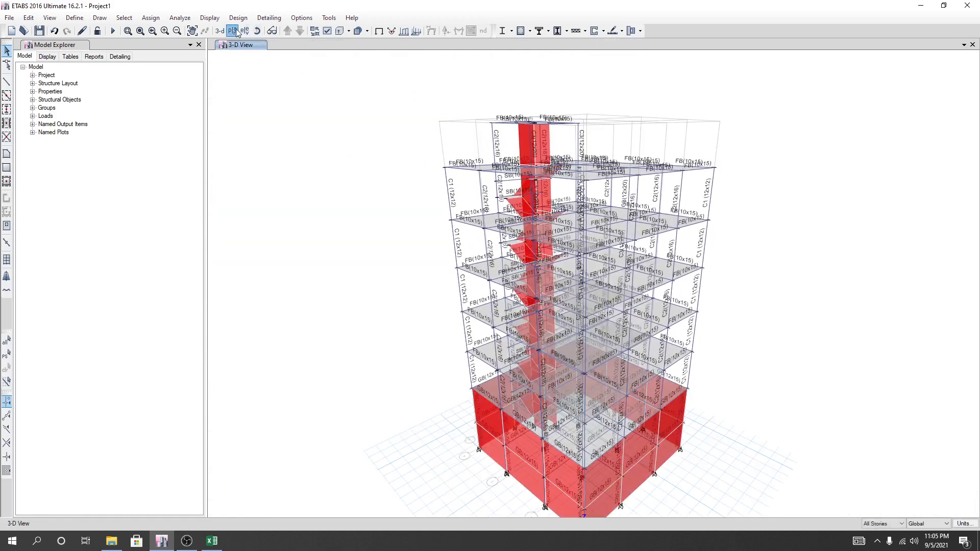
pyautogui.click(232, 31)
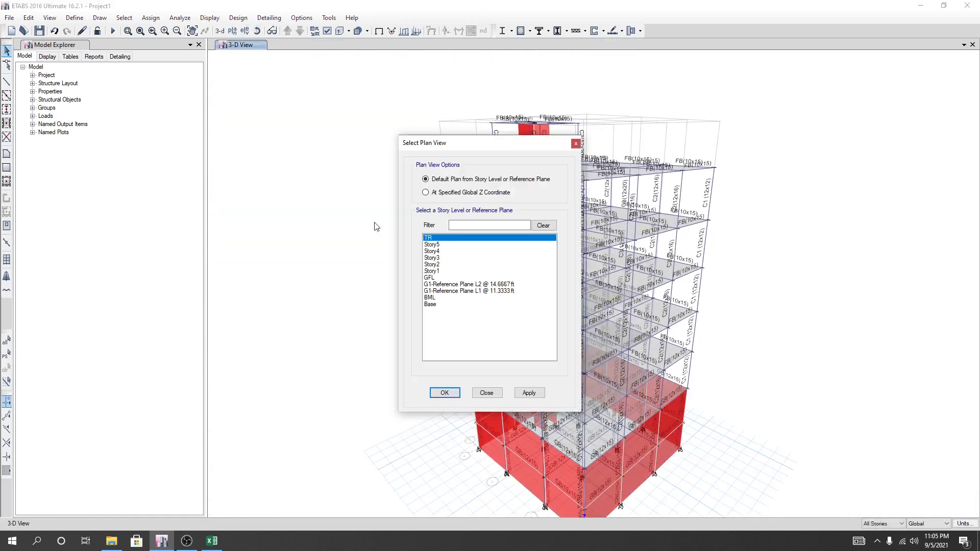
pyautogui.click(434, 245)
pyautogui.click(532, 394)
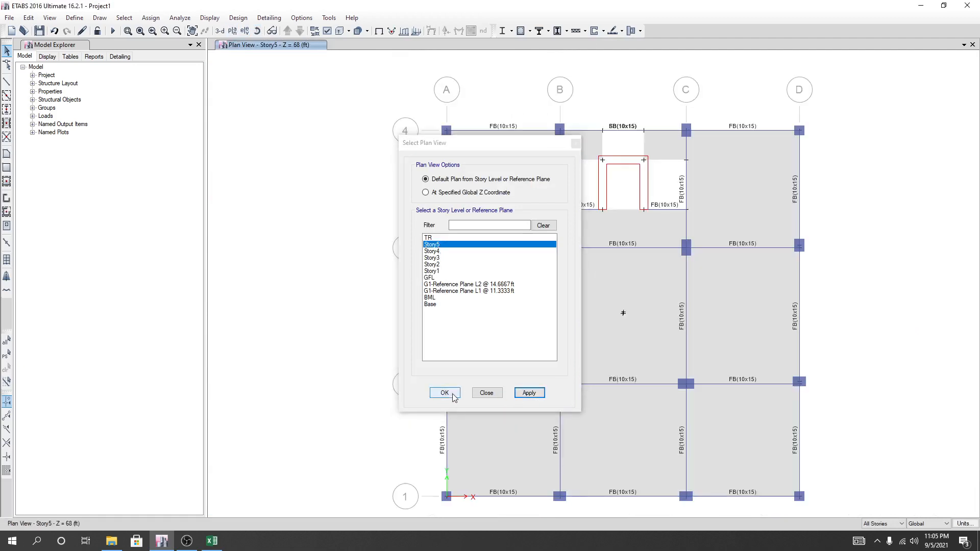
pyautogui.click(445, 393)
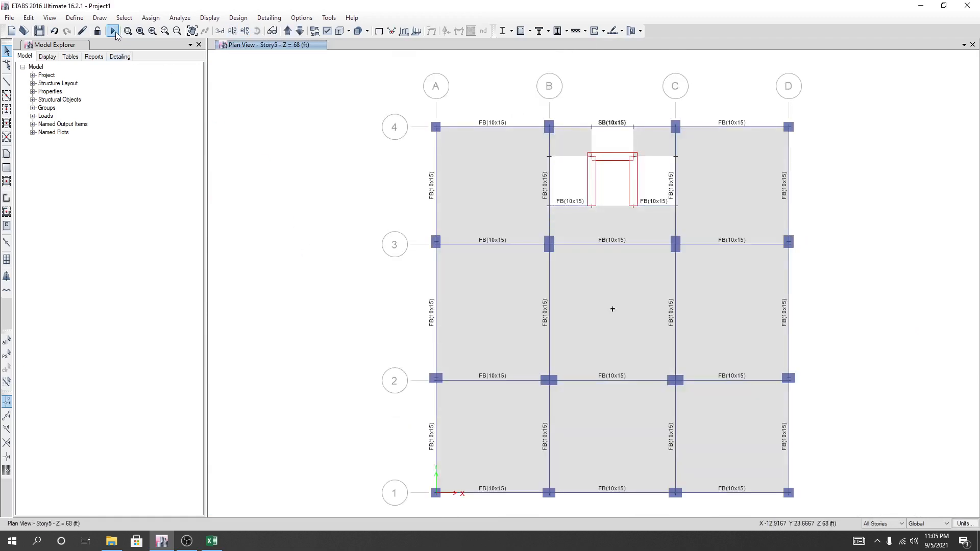
# Run the analysis and display the Story5 deformed shape for load case EQx, Absolute Max, with displacement contours.
pyautogui.click(114, 31)
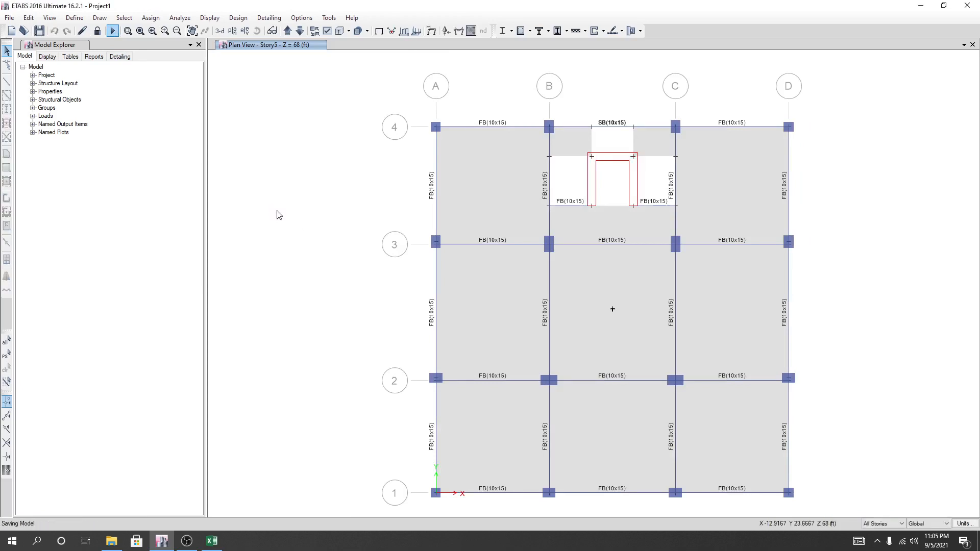
pyautogui.moveTo(843, 333); pyautogui.dragTo(794, 293, button='middle')
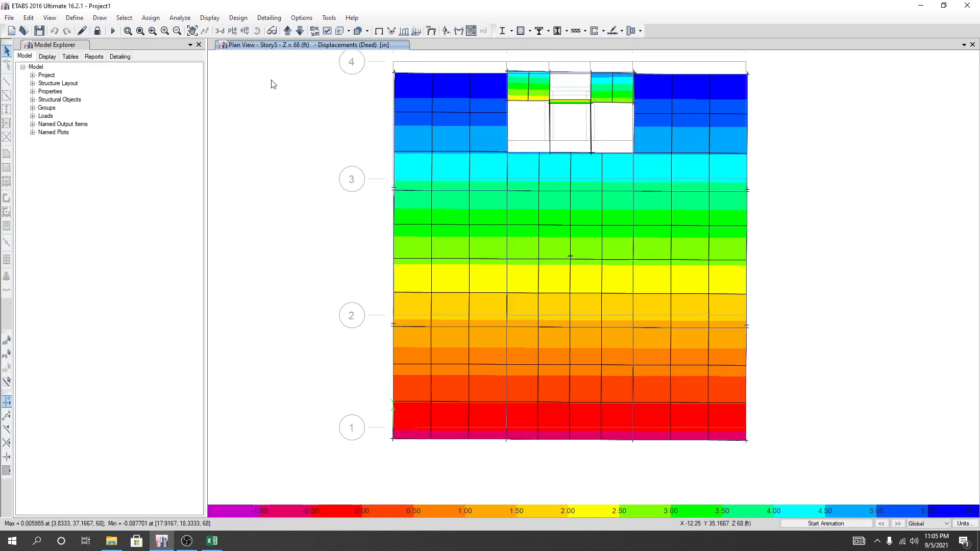
pyautogui.click(433, 32)
pyautogui.moveTo(256, 112); pyautogui.dragTo(247, 93)
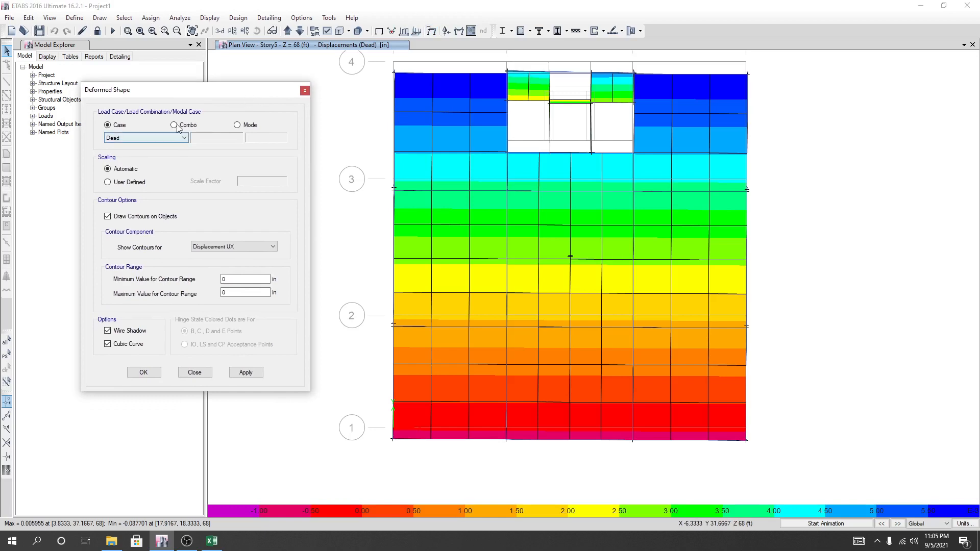
pyautogui.click(176, 139)
pyautogui.click(130, 181)
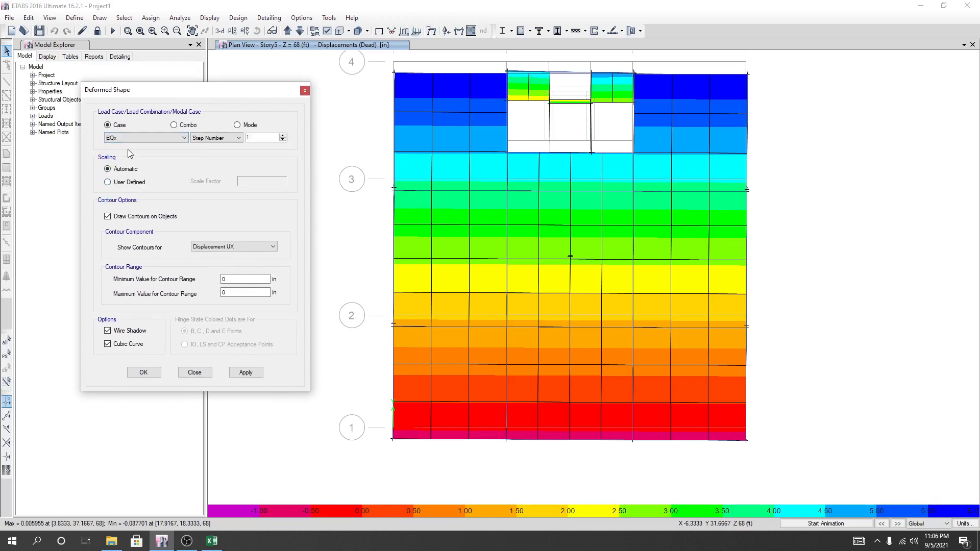
pyautogui.click(181, 139)
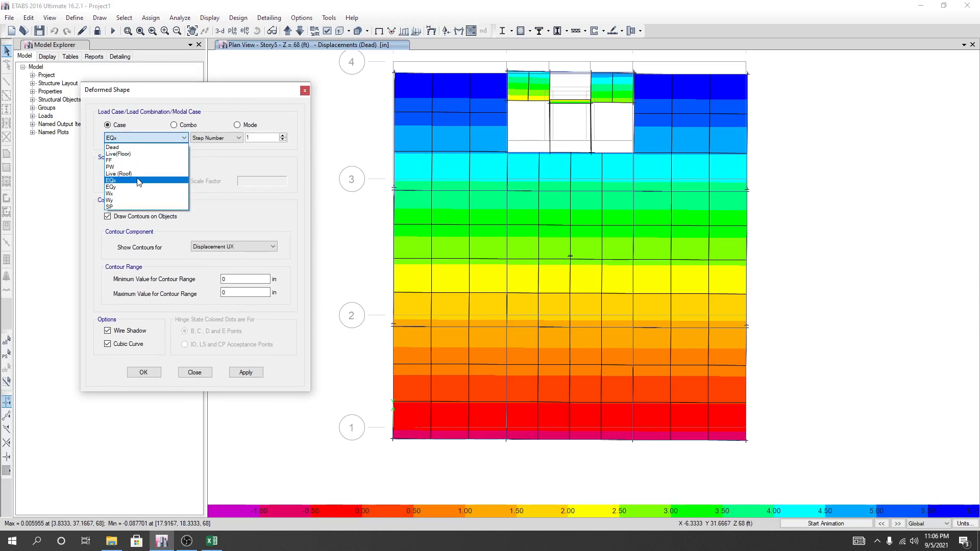
pyautogui.click(139, 180)
pyautogui.click(215, 138)
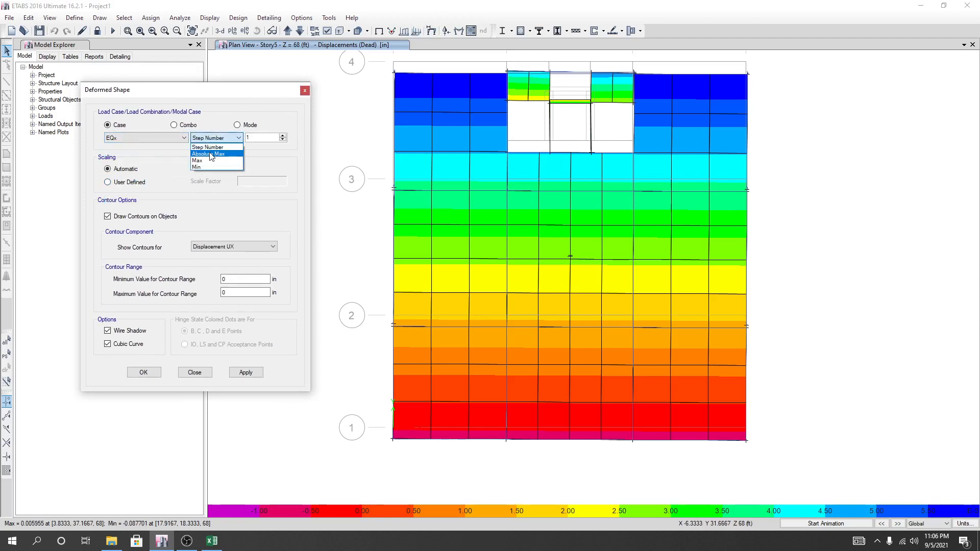
pyautogui.click(211, 154)
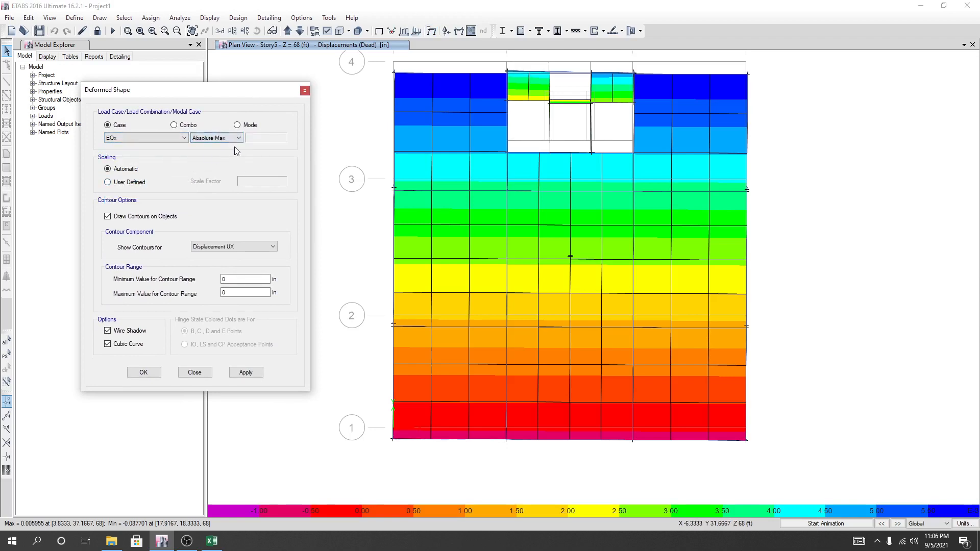
pyautogui.click(245, 373)
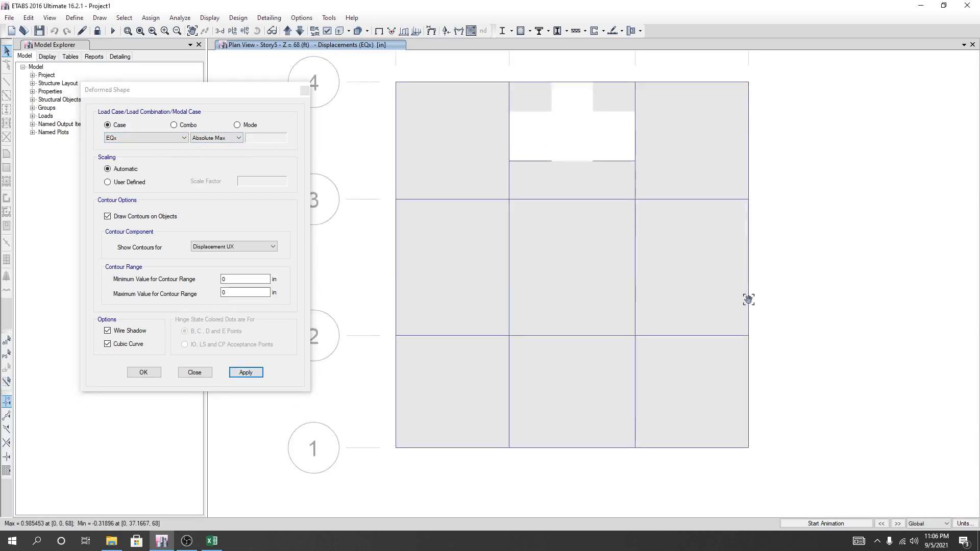
# Read the EQx X-displacements at Story5 corners D1 and D4, and set the Qx Δmax to 0.98 in the Excel torsion check.
pyautogui.moveTo(769, 469)
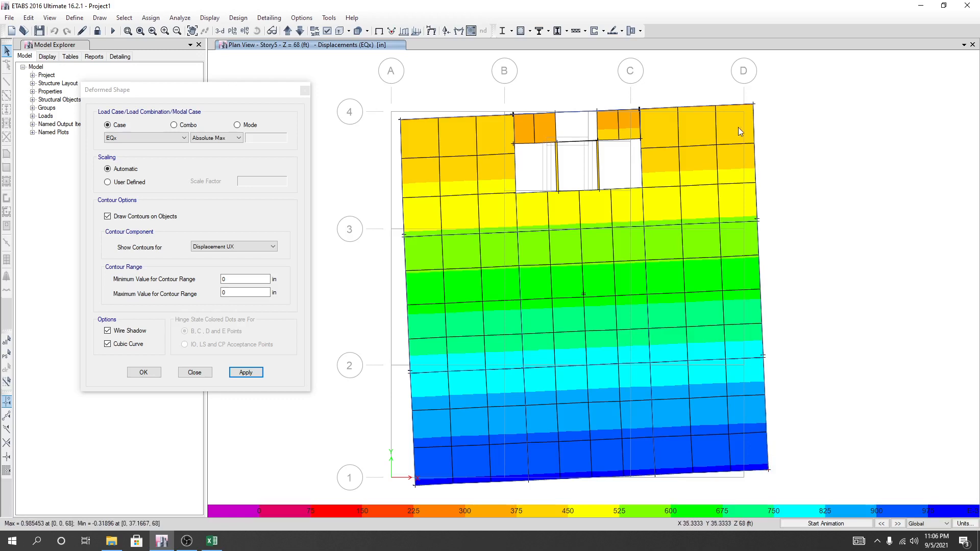
pyautogui.moveTo(753, 106)
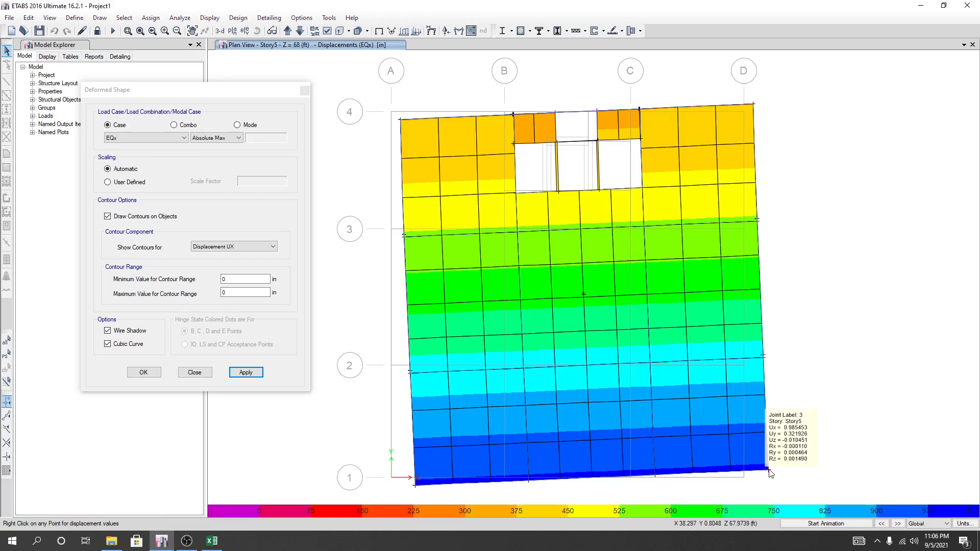
pyautogui.click(212, 541)
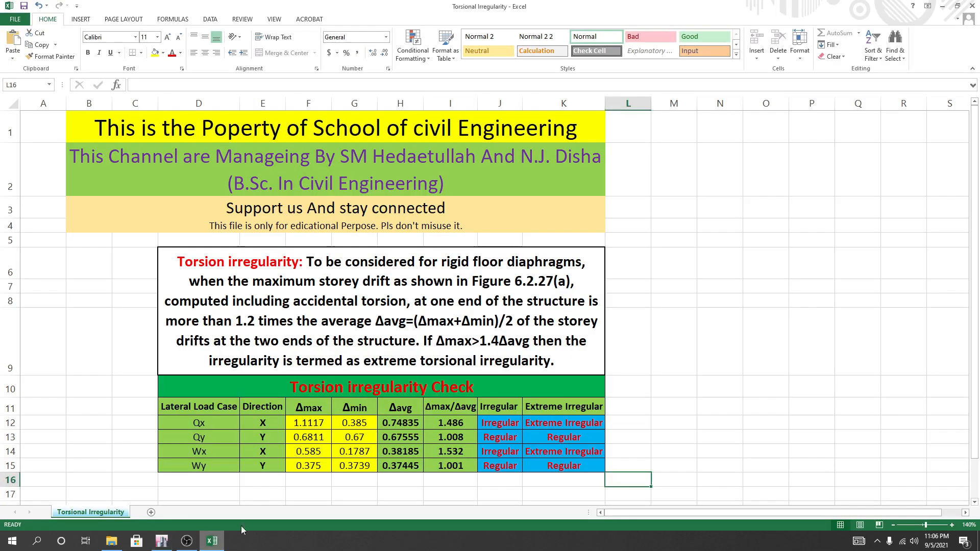
pyautogui.click(304, 426)
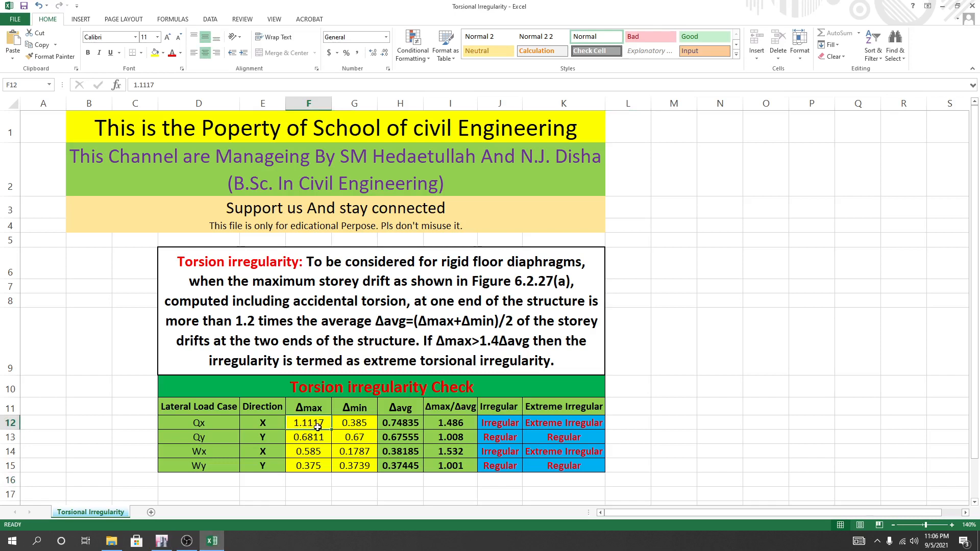
pyautogui.click(310, 434)
pyautogui.click(305, 425)
pyautogui.click(164, 541)
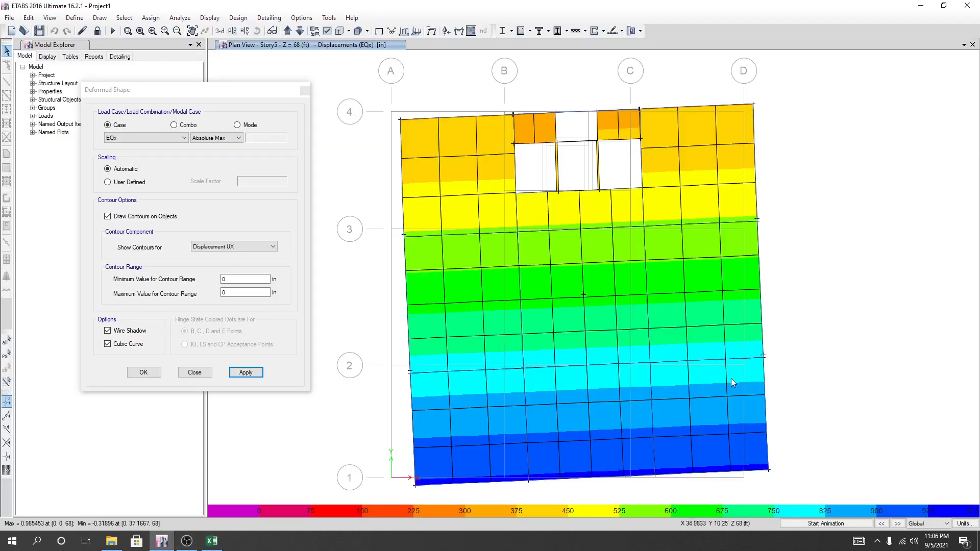
pyautogui.moveTo(768, 471)
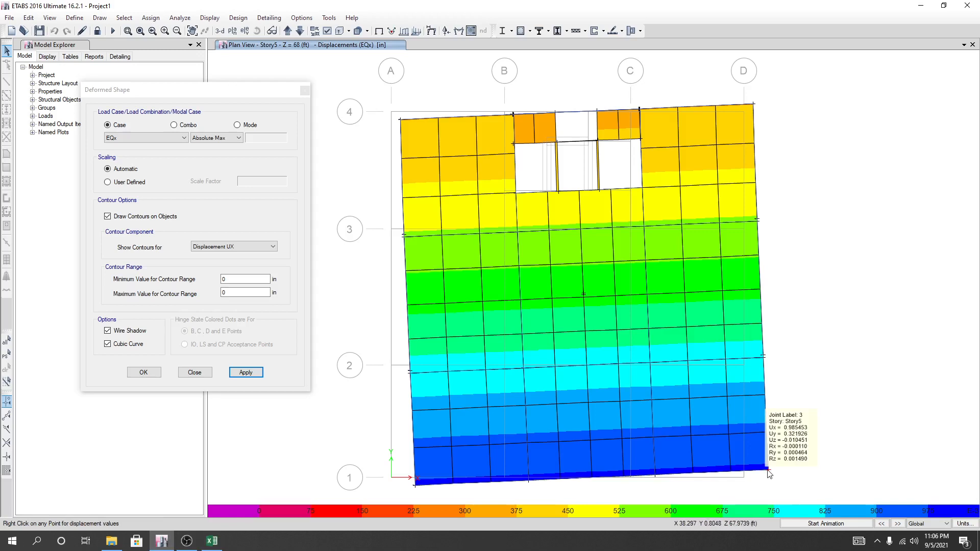
pyautogui.click(212, 541)
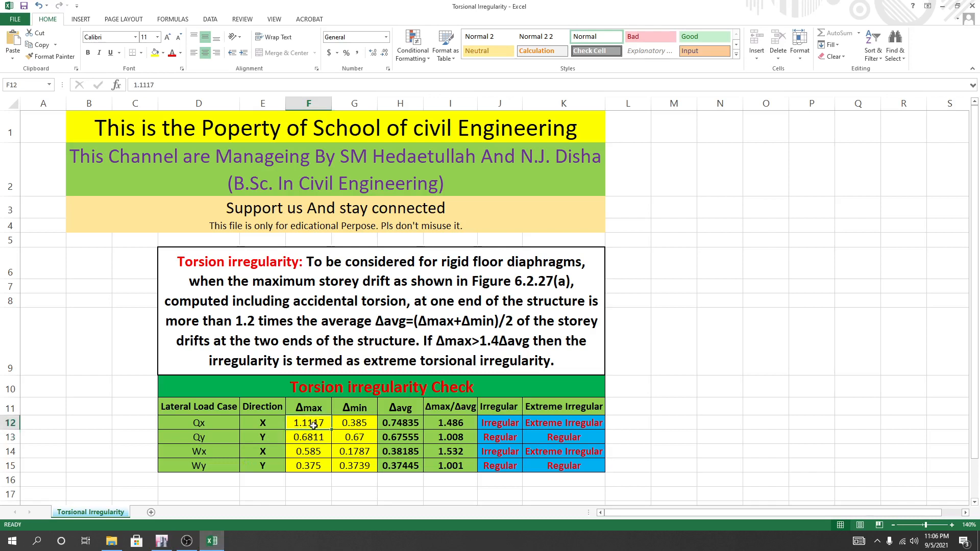
pyautogui.write('0.98')
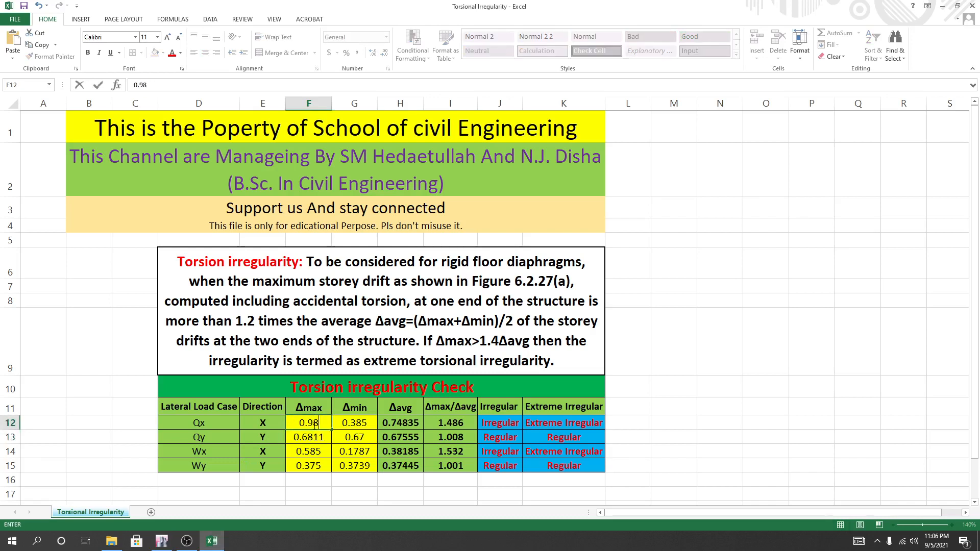
pyautogui.press('Tab')
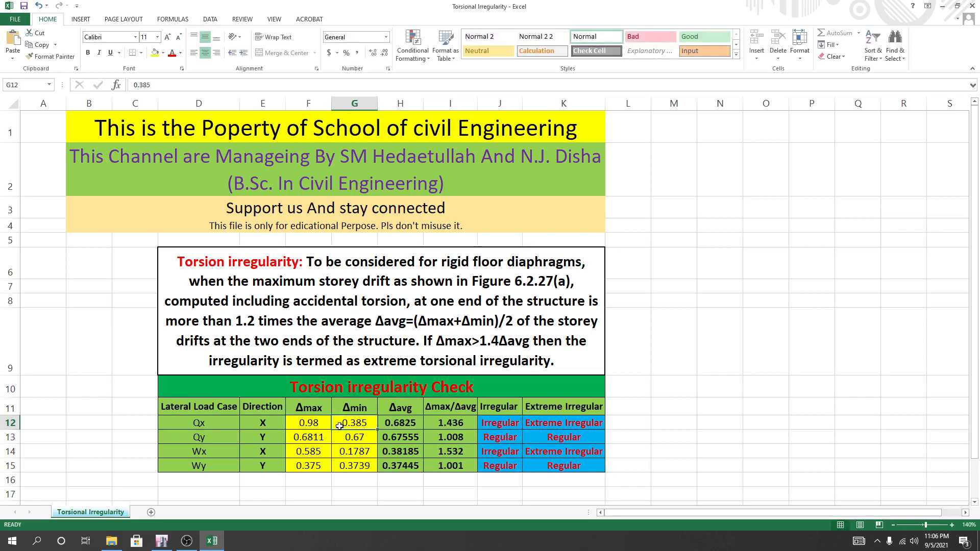
# Set the Qx Δmin to 0.374 in the Excel torsion irregularity table.
pyautogui.click(161, 541)
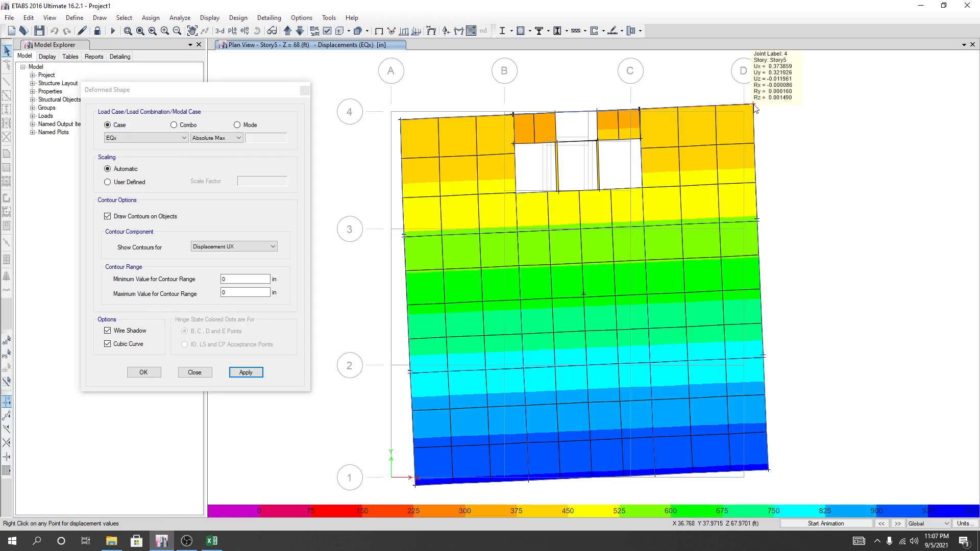
pyautogui.click(213, 542)
pyautogui.doubleClick(363, 423)
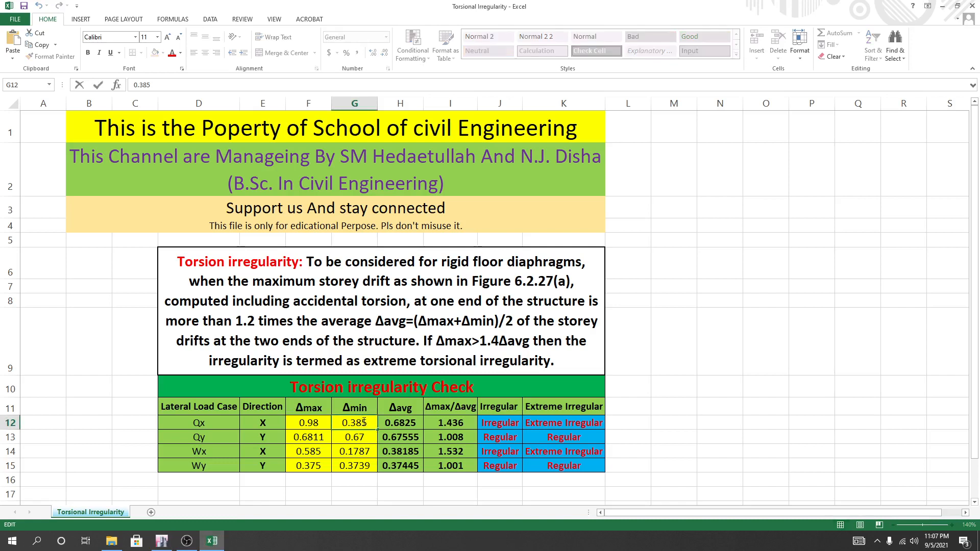
pyautogui.moveTo(365, 422); pyautogui.dragTo(357, 422)
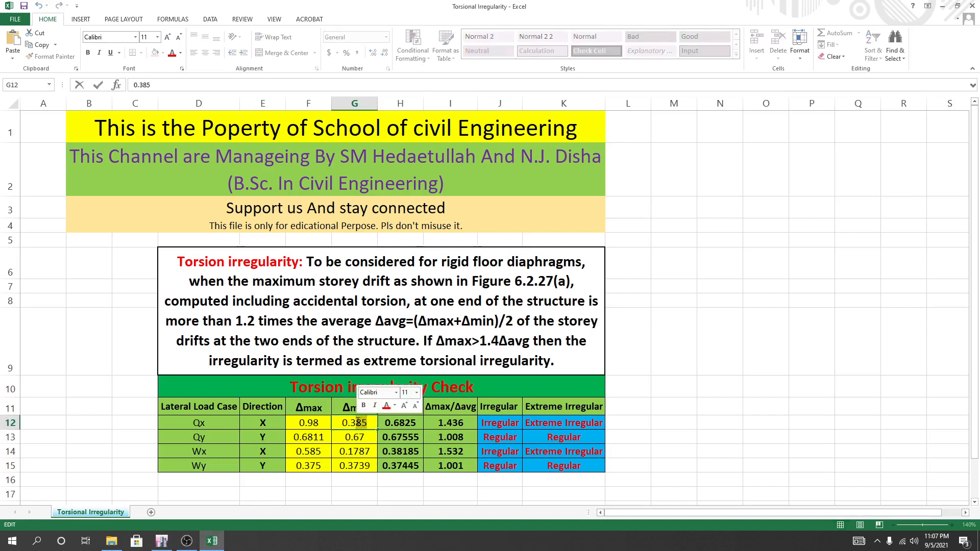
pyautogui.write('7')
pyautogui.press('Return')
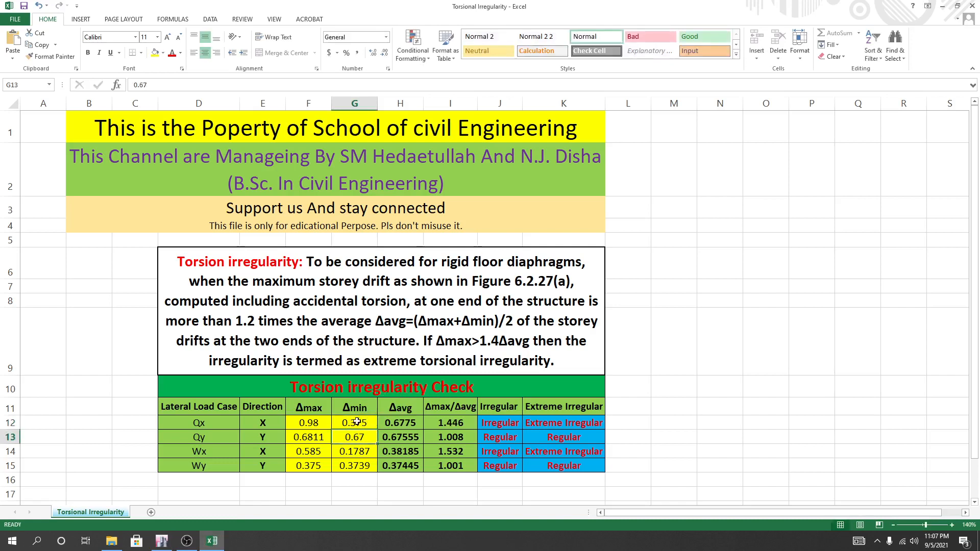
pyautogui.click(357, 421)
pyautogui.doubleClick(359, 422)
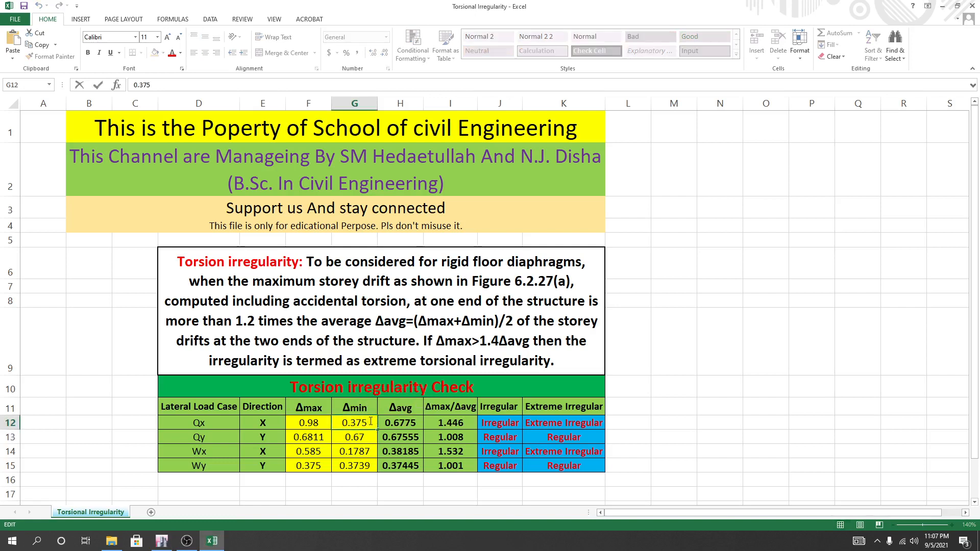
pyautogui.moveTo(364, 422); pyautogui.dragTo(369, 422)
pyautogui.write('4')
pyautogui.press('Return')
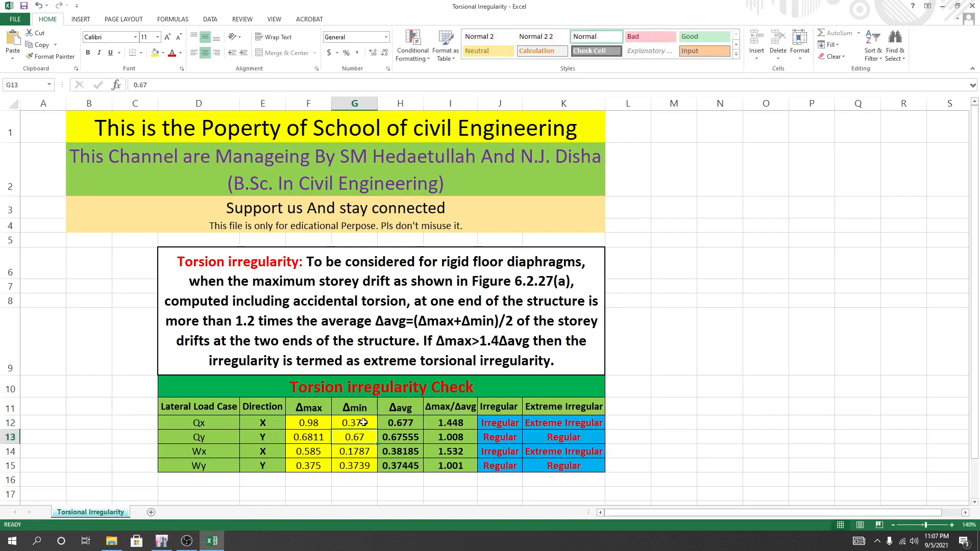
# Examine the Irregular and Extreme Irregular results for Qx in the torsion check table.
pyautogui.click(674, 451)
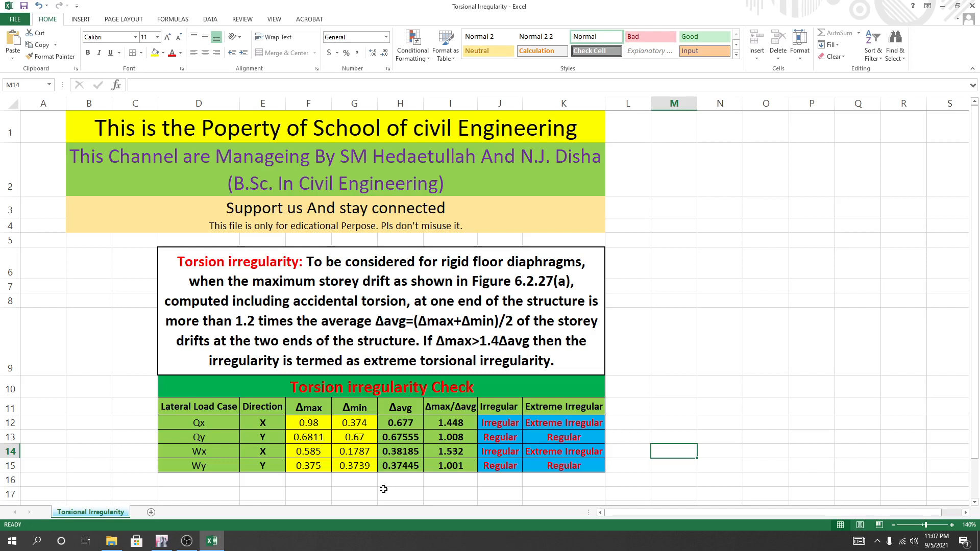
pyautogui.click(501, 428)
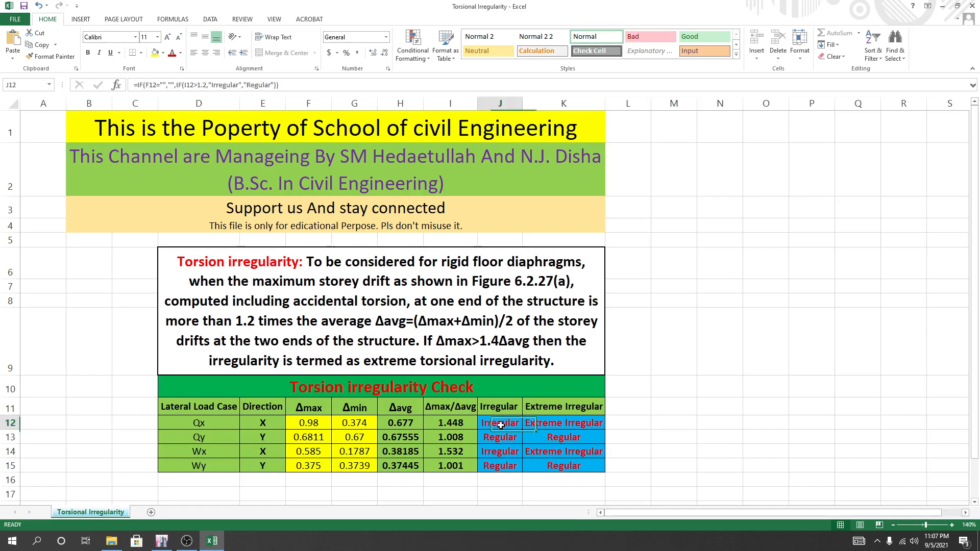
pyautogui.click(587, 425)
pyautogui.click(673, 423)
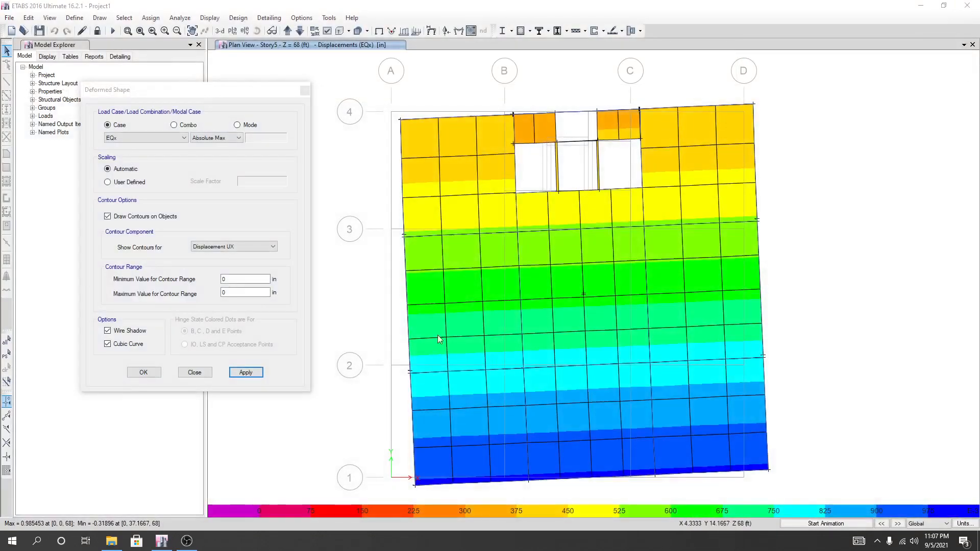
# Back in ETABS, close the deformed shape settings and unlock the model, accepting deletion of the analysis results.
pyautogui.moveTo(843, 334); pyautogui.dragTo(832, 322, button='middle')
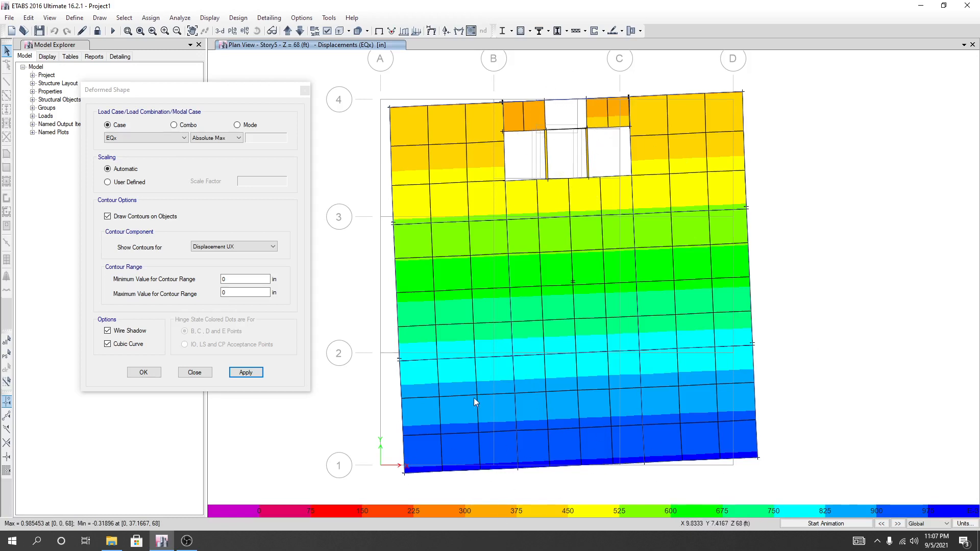
pyautogui.click(207, 373)
pyautogui.click(97, 31)
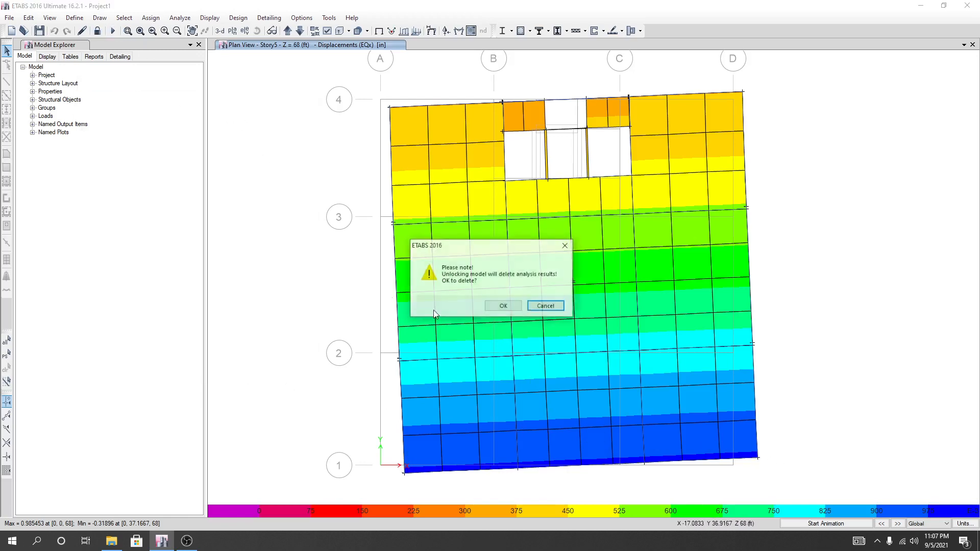
pyautogui.click(503, 306)
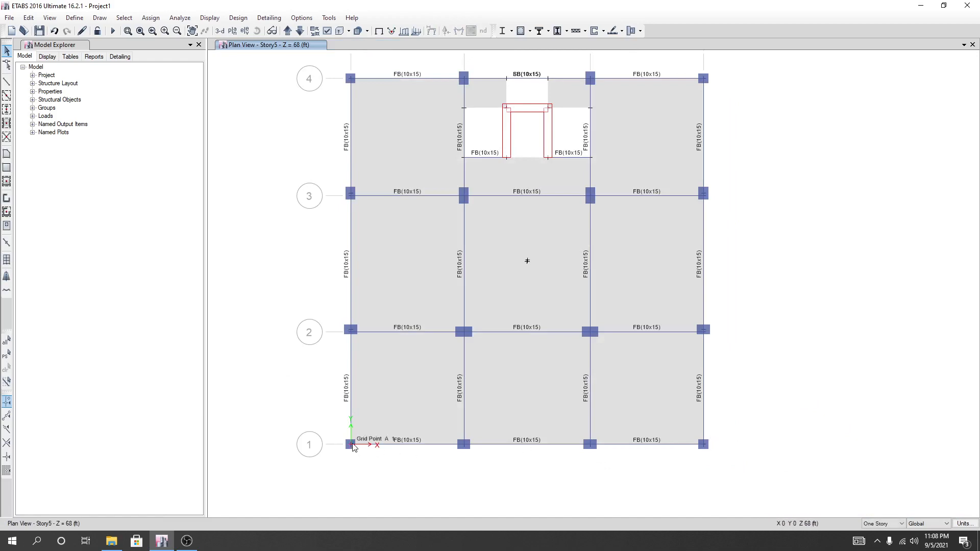
pyautogui.moveTo(832, 396); pyautogui.dragTo(828, 404, button='middle')
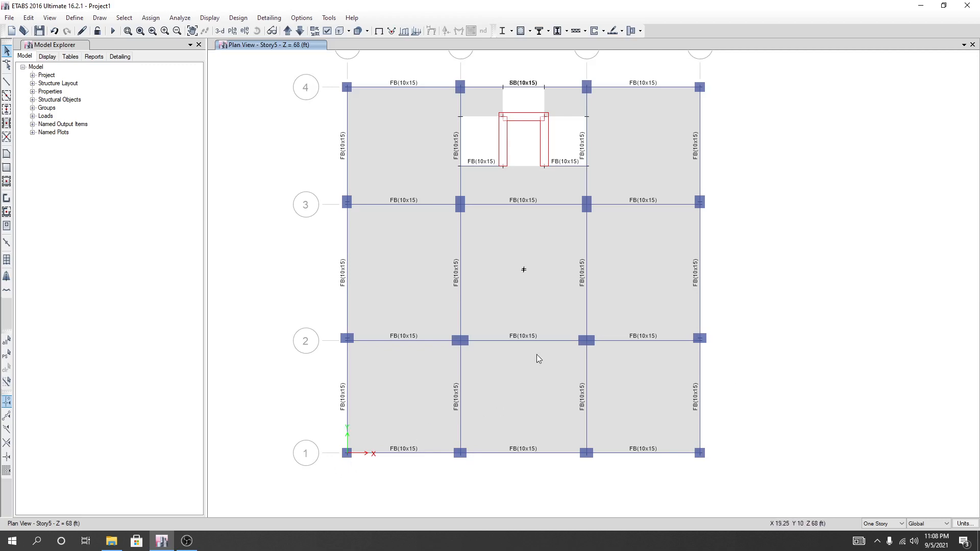
pyautogui.moveTo(831, 351); pyautogui.dragTo(827, 360, button='middle')
pyautogui.moveTo(714, 422); pyautogui.dragTo(720, 394, button='middle')
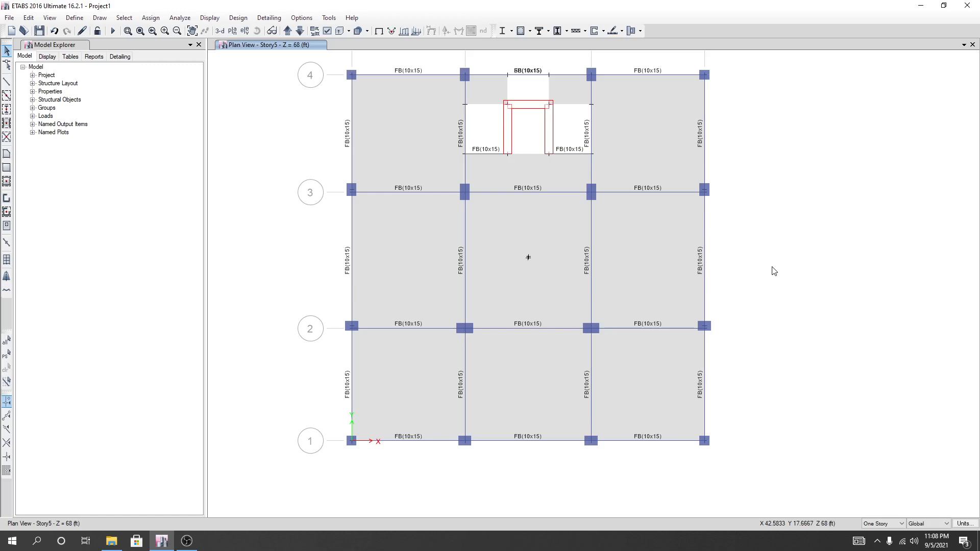
pyautogui.moveTo(807, 316); pyautogui.dragTo(807, 340, button='middle')
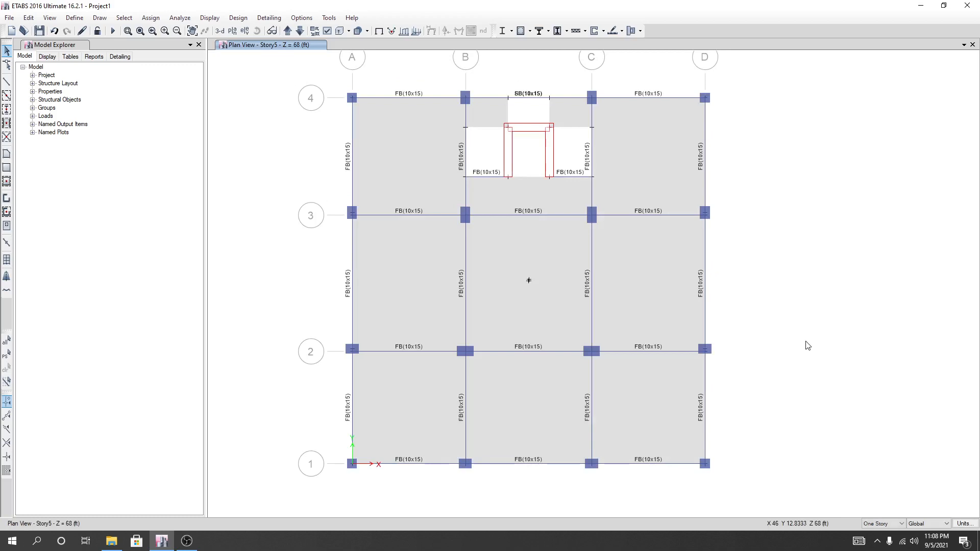